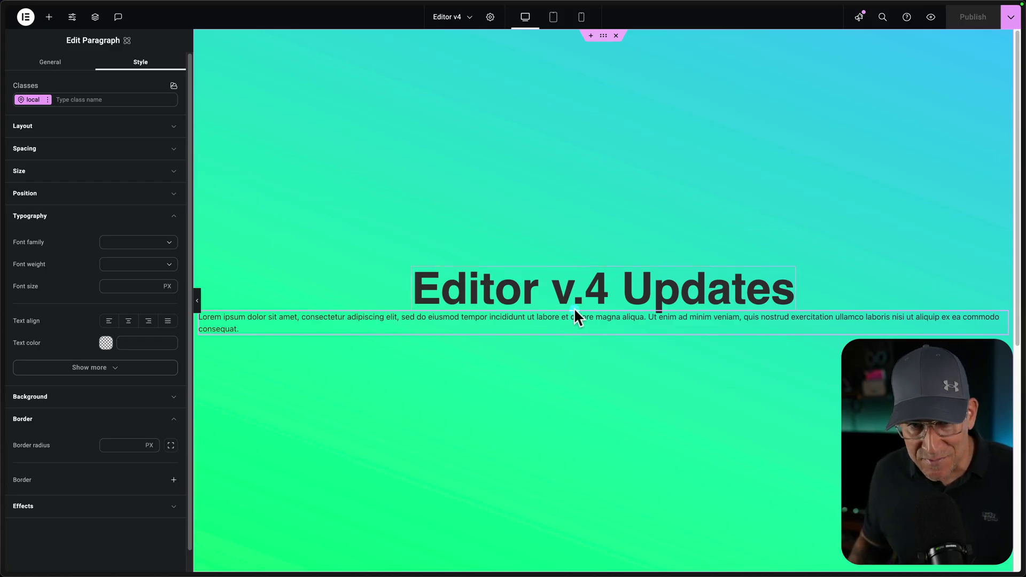
Step: Toggle the paragraph's Typography and Spacing sections, leaving its Size settings expanded
click(85, 222)
click(107, 220)
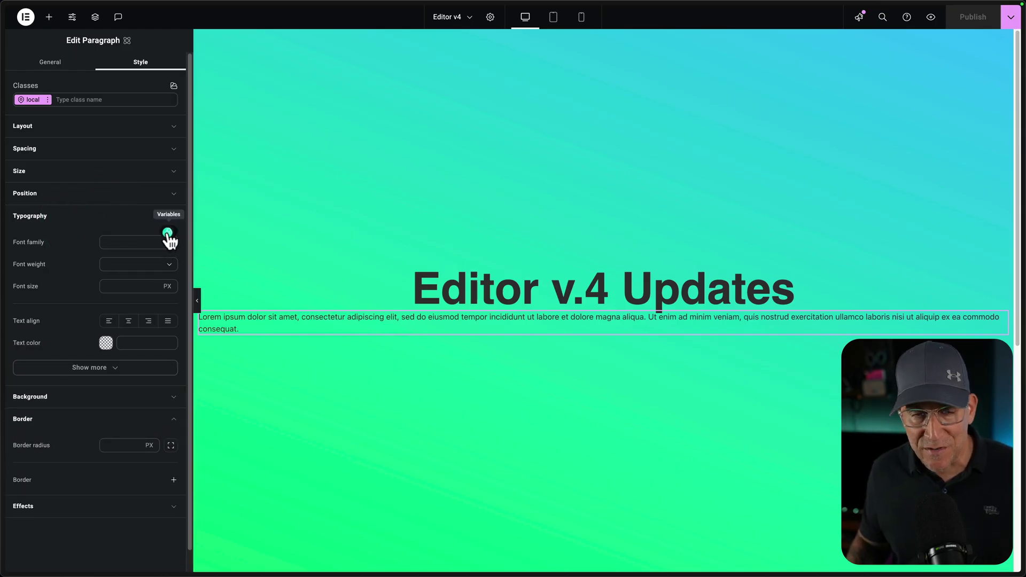
click(163, 155)
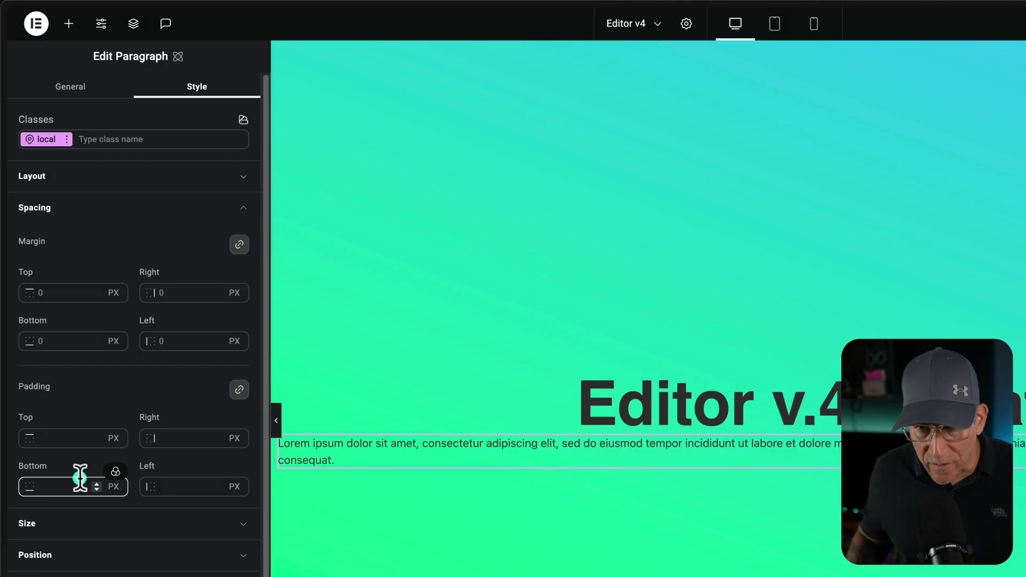
click(258, 319)
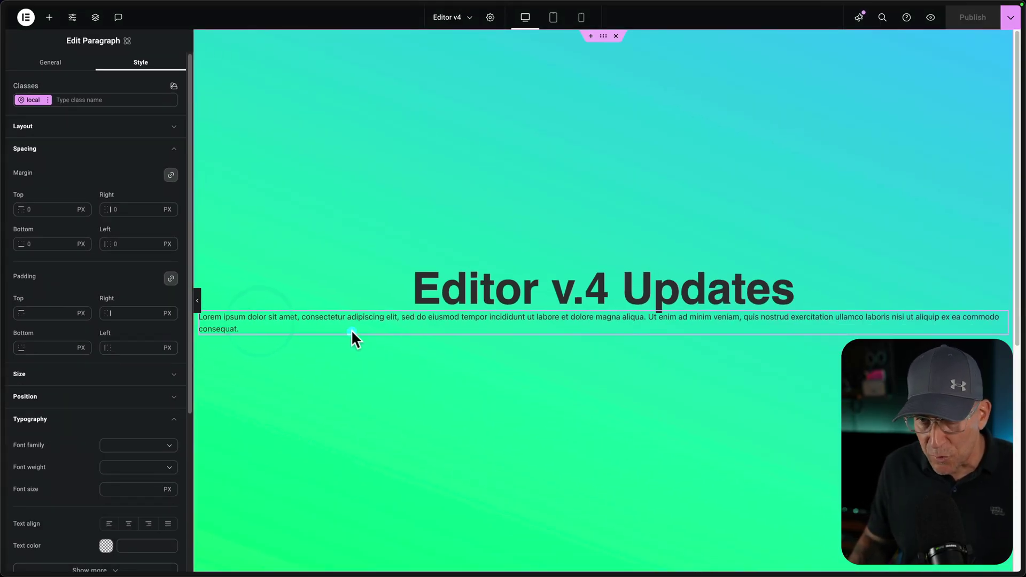
click(115, 376)
click(174, 148)
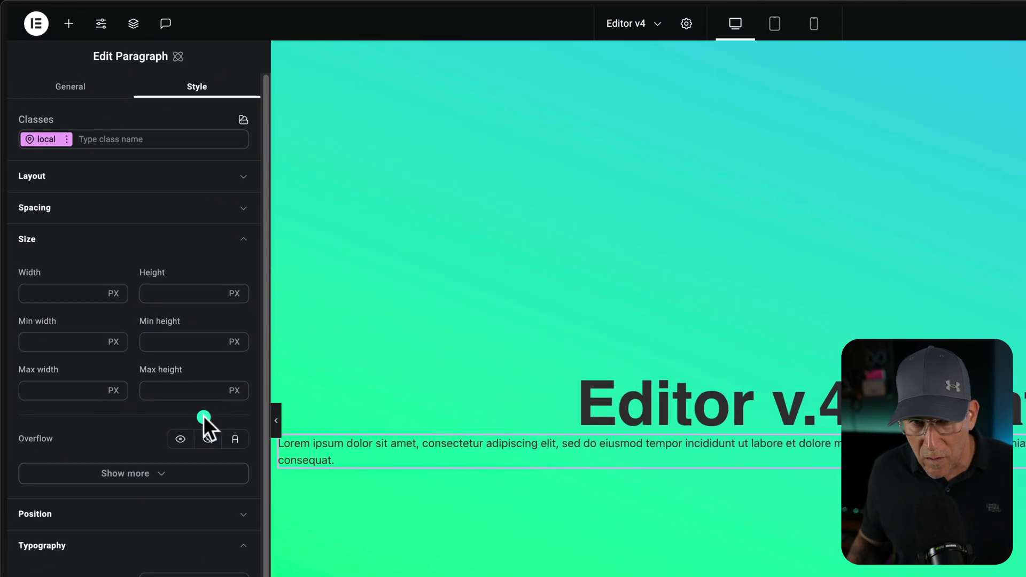
Step: Create a 350px size variable max-width-xs and apply it as the paragraph's max width
click(116, 376)
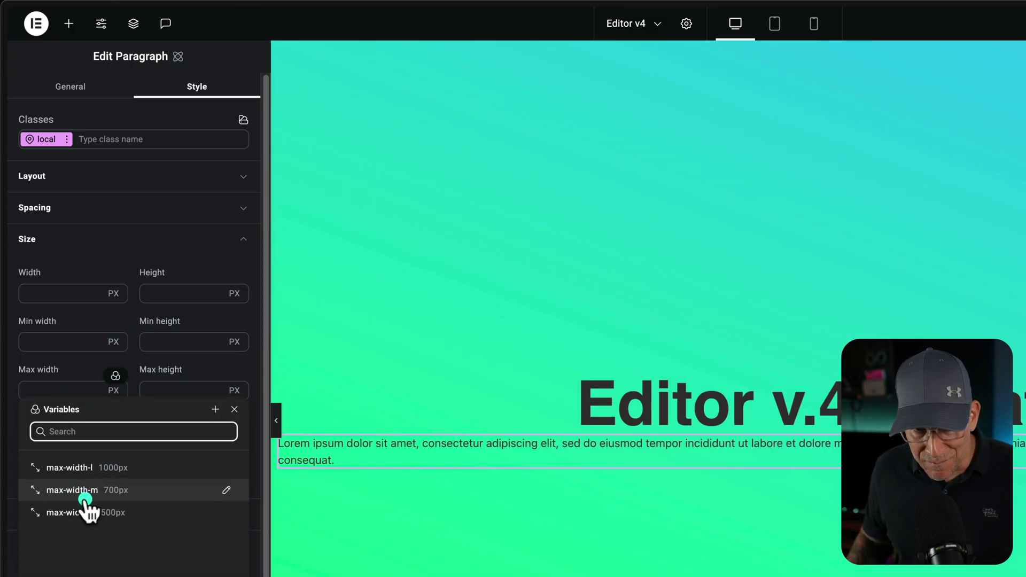
click(213, 409)
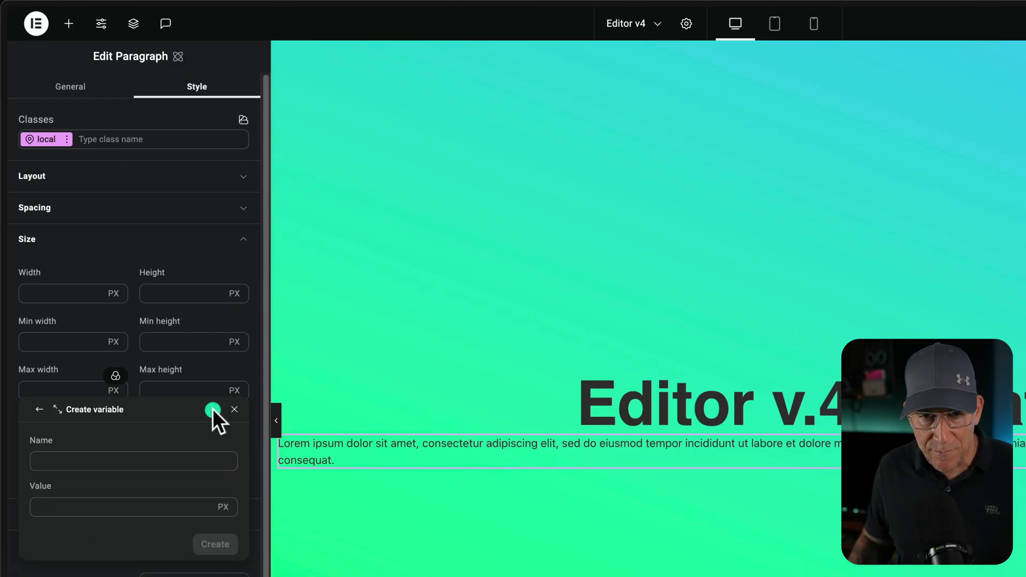
click(100, 462)
text(max-width-s)
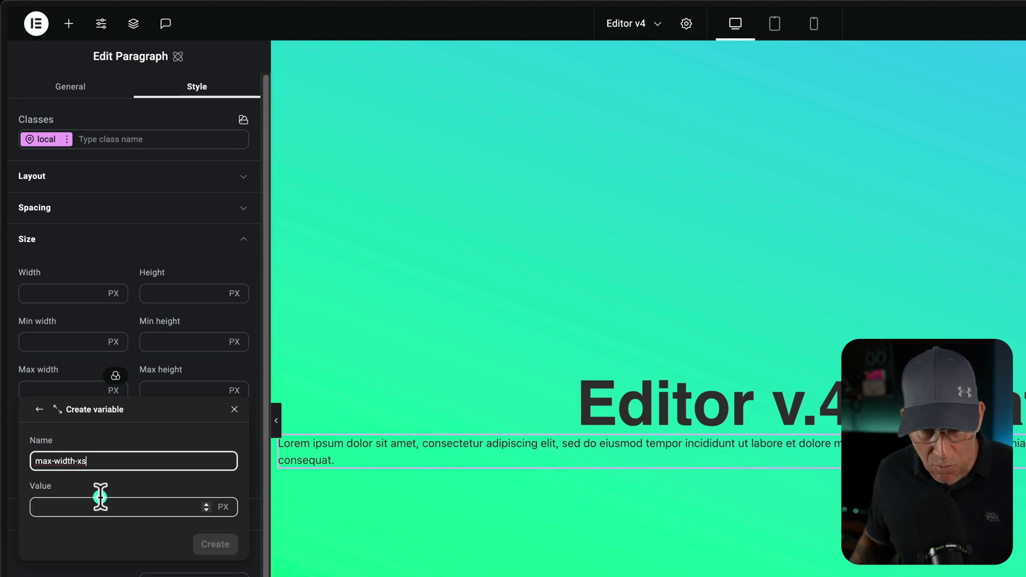
click(89, 508)
text(350)
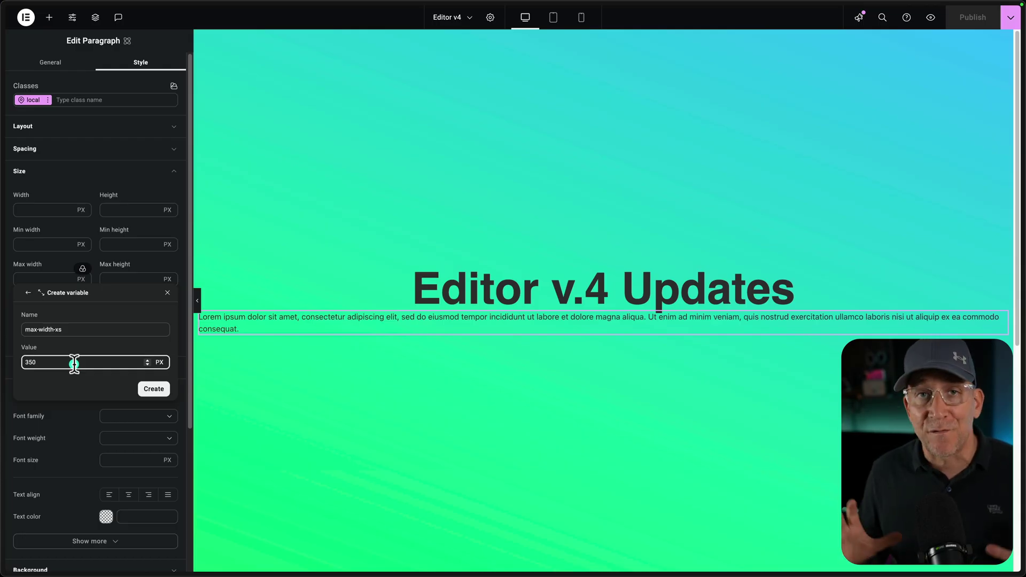
click(153, 389)
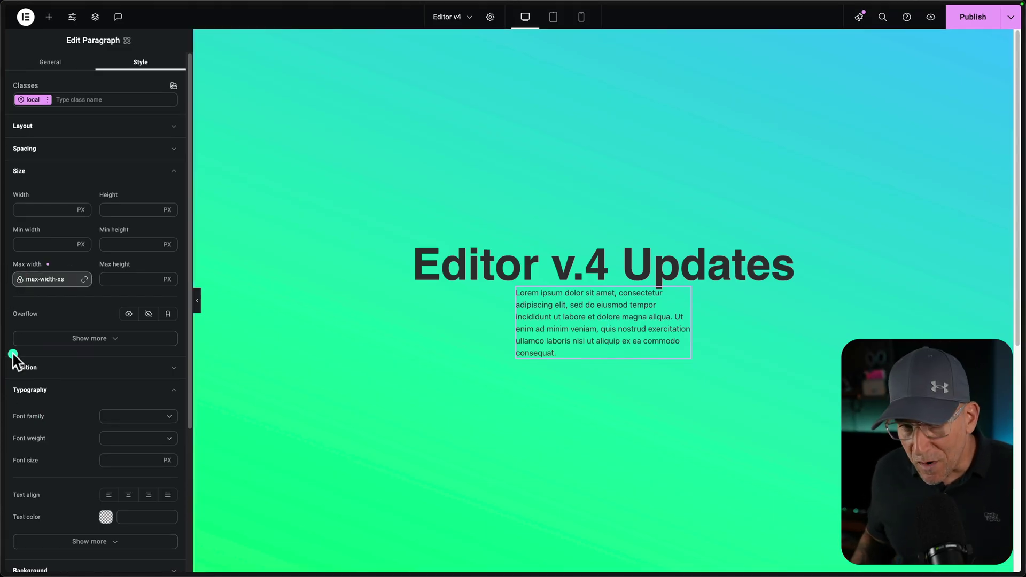
Step: Apply max-width-s, then max-width-m, as the paragraph's max width
click(52, 280)
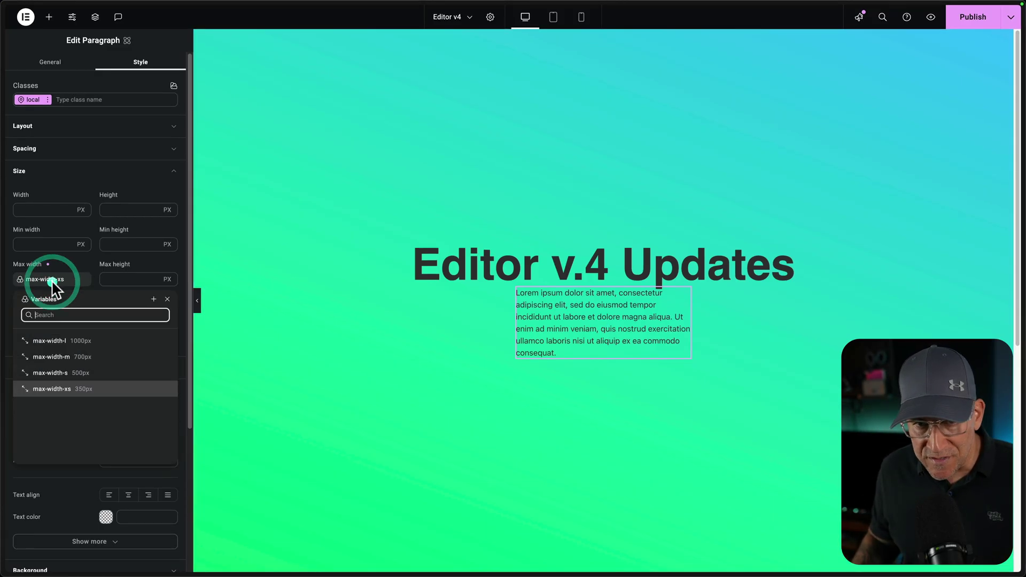
click(53, 374)
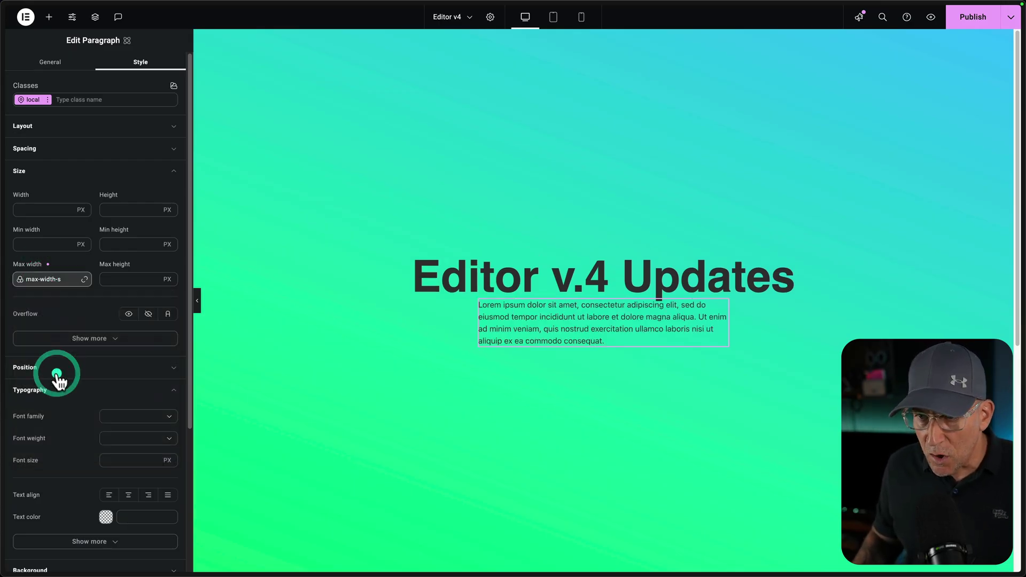
click(56, 278)
click(55, 357)
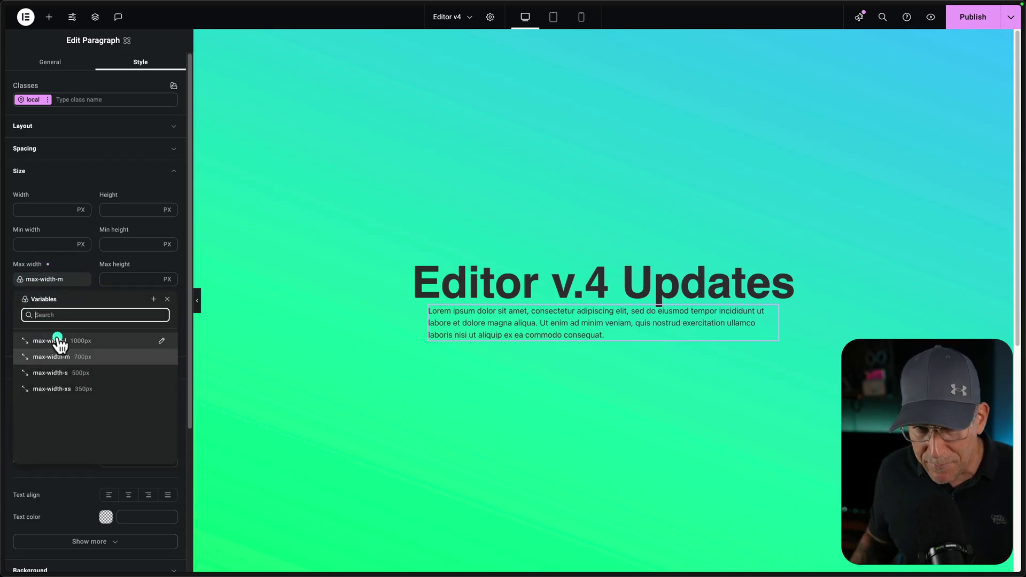
Step: Change the max-width-m variable's value from 700 to 750px
click(164, 357)
click(29, 368)
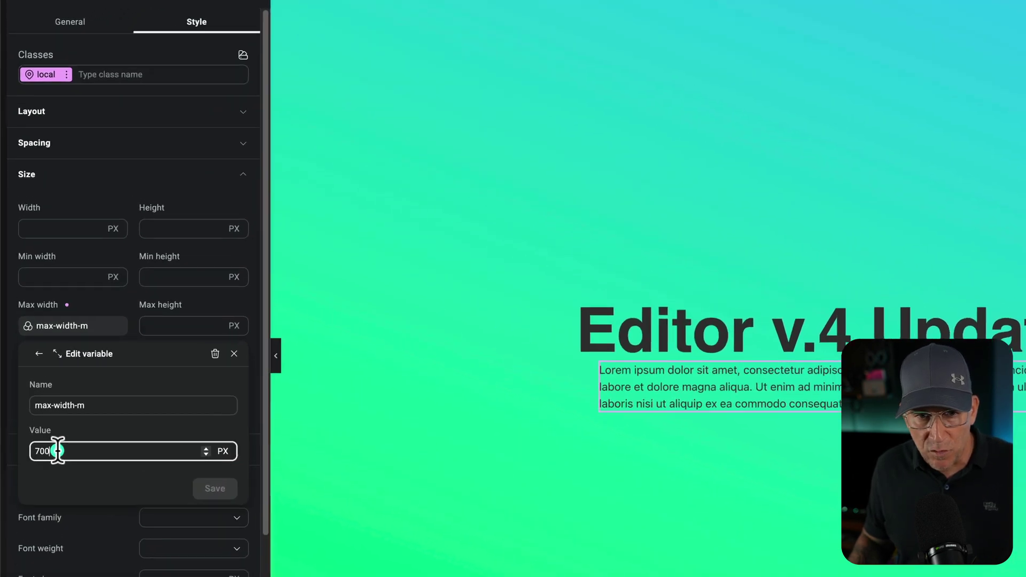
text(750)
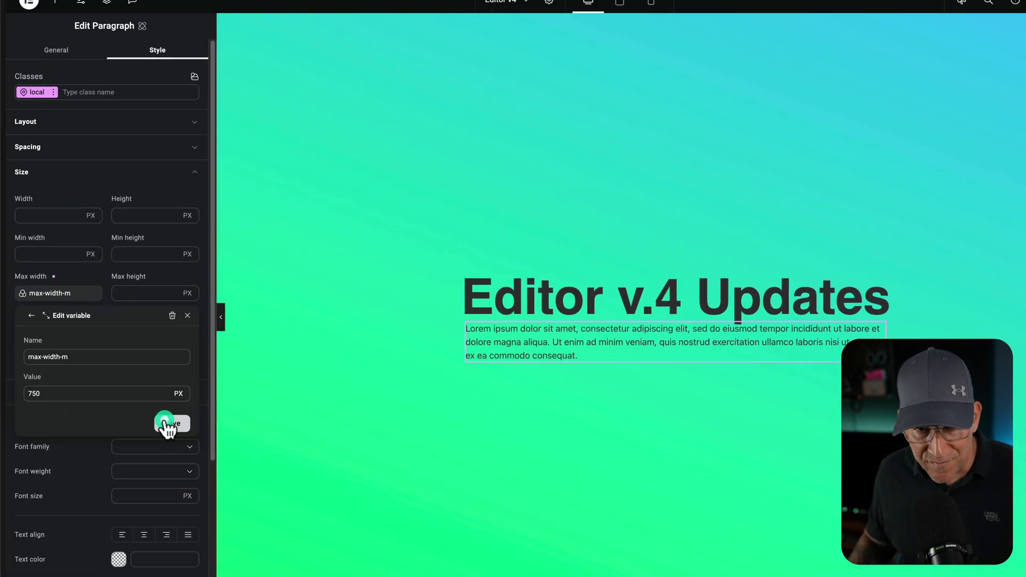
click(211, 488)
click(35, 280)
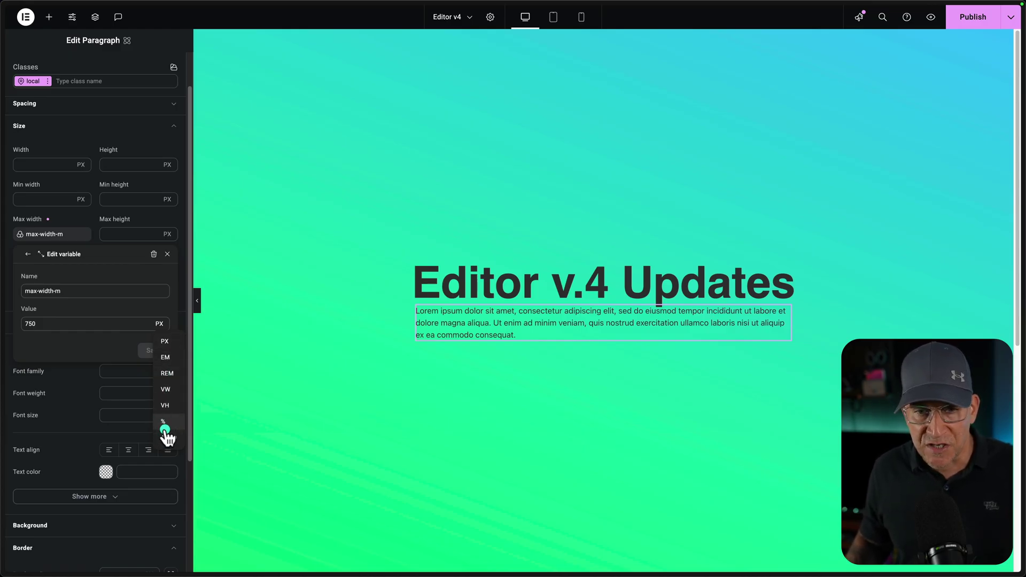
click(71, 396)
click(71, 393)
scroll(72, 384, down, 3)
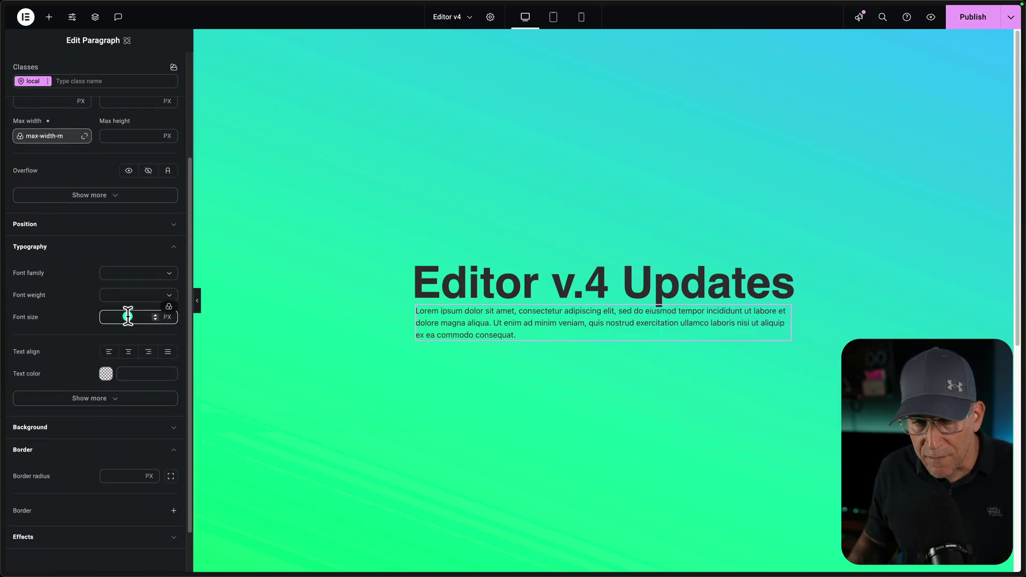
click(167, 308)
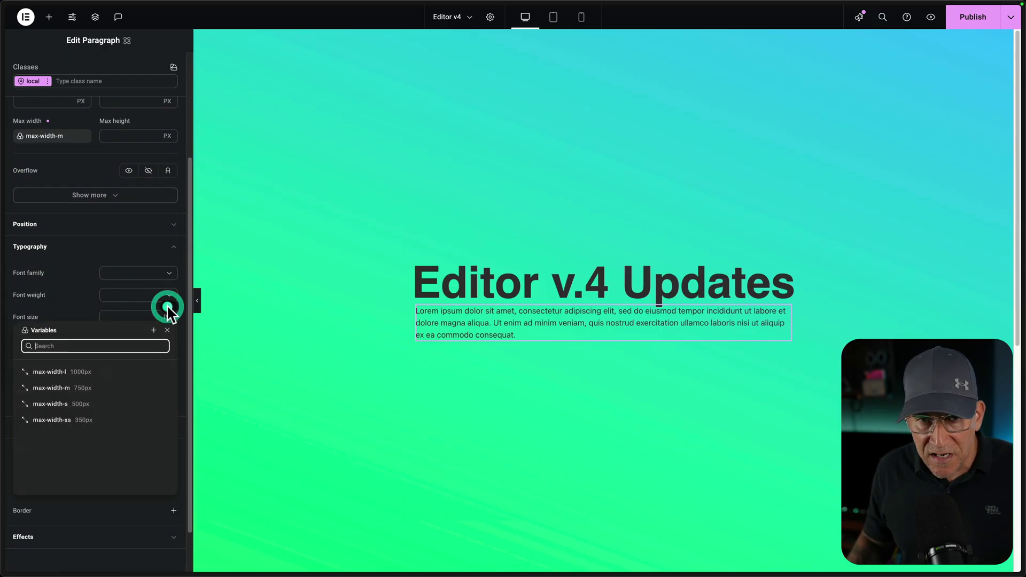
click(151, 331)
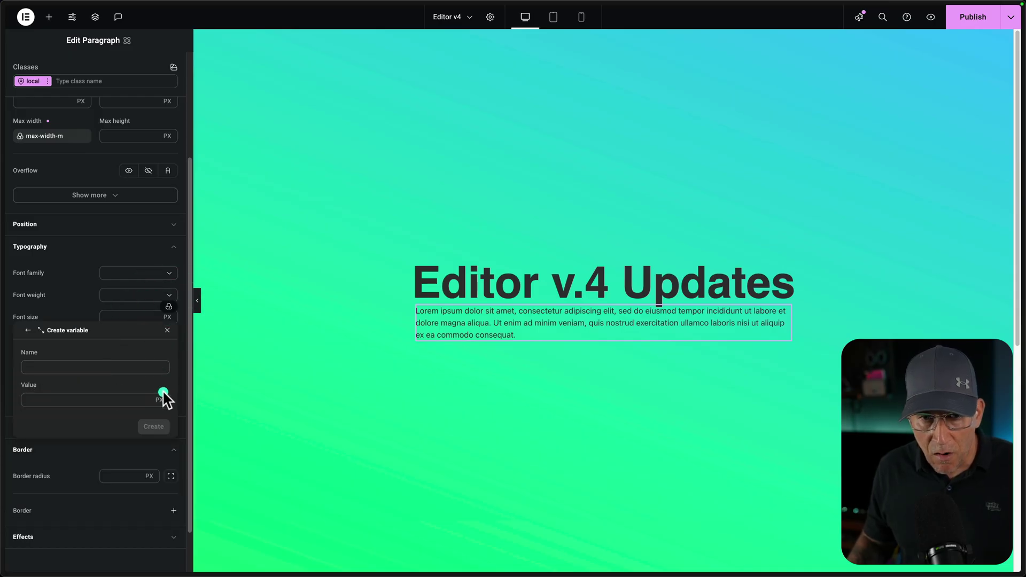
click(163, 400)
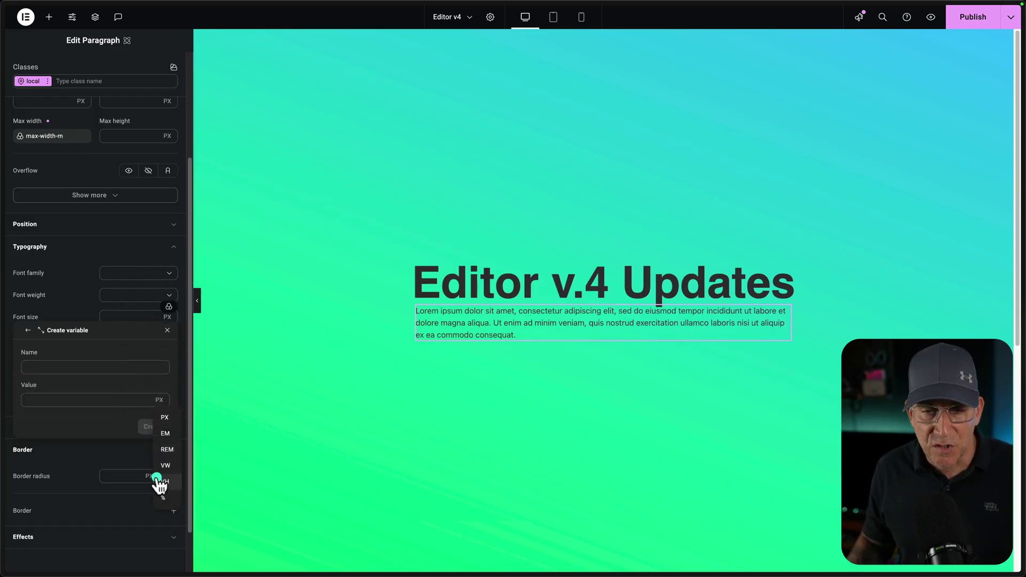
Step: Set the paragraph's font size to the CSS function clamp(1rem, 0.375rem + 2vw, 1.5rem)
click(83, 293)
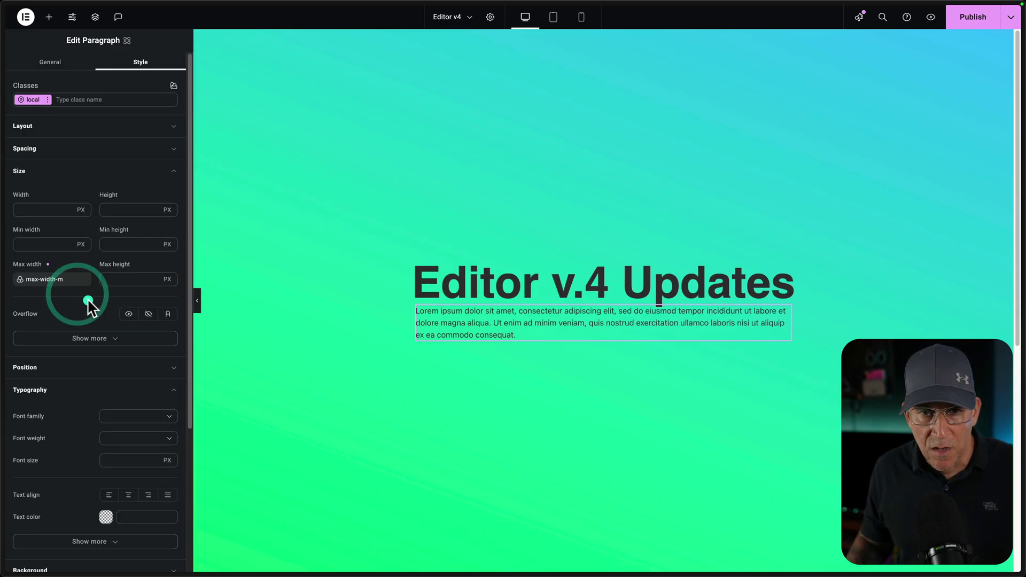
scroll(92, 378, down, 2)
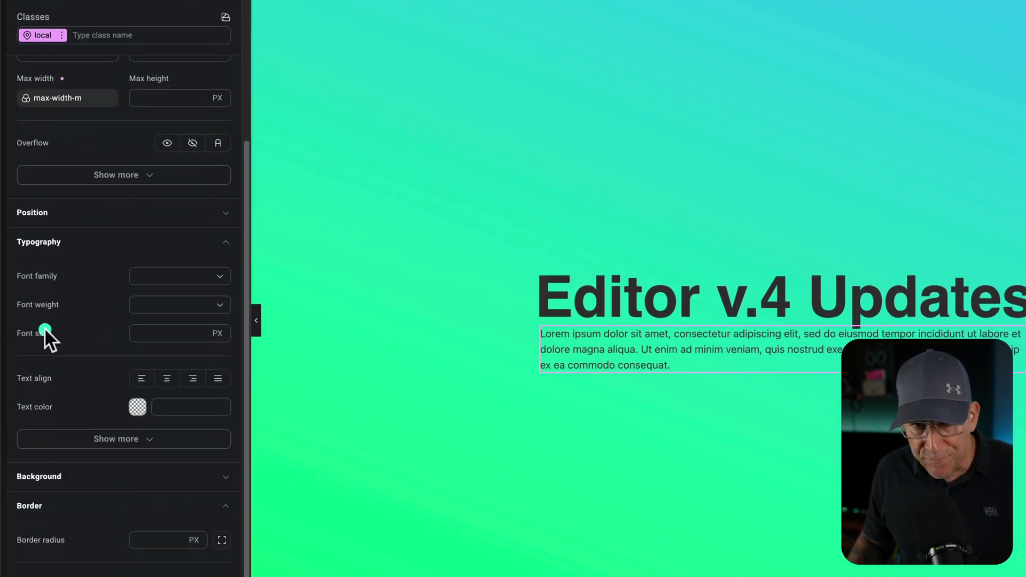
mouse_move(221, 346)
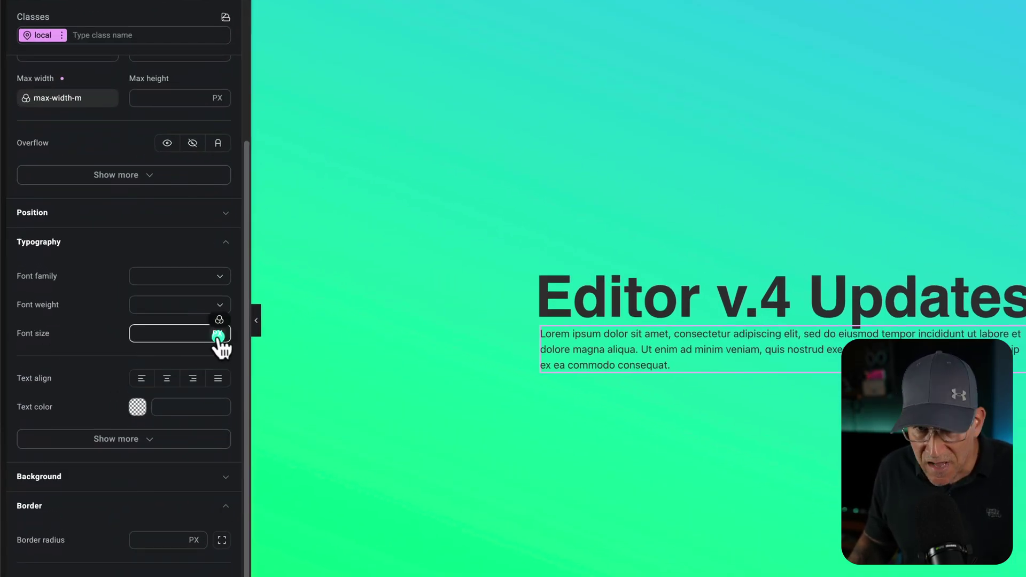
click(218, 334)
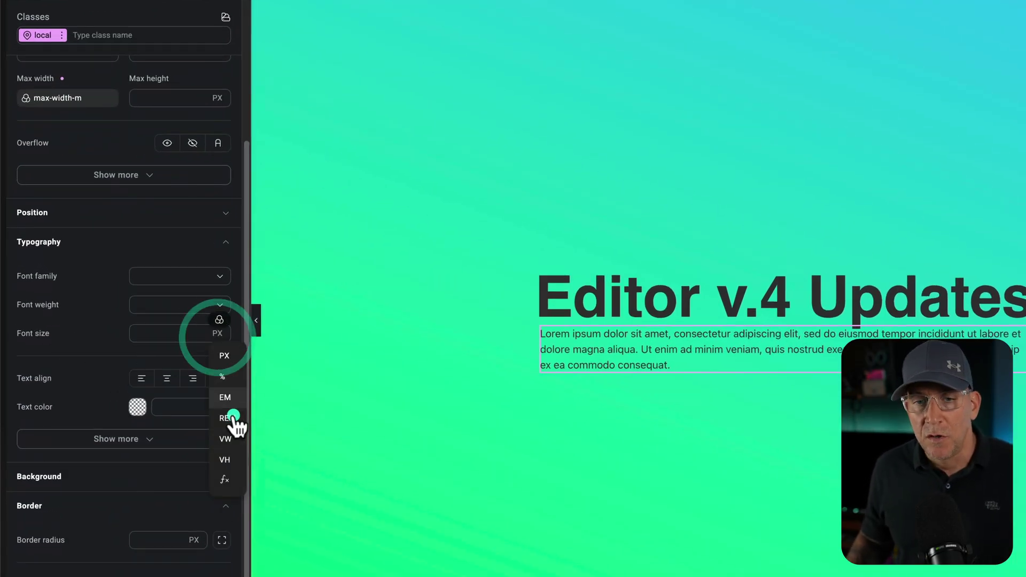
click(228, 481)
click(59, 369)
text(clamp(1rem, 0.375rem + 2vw, 1.5rem))
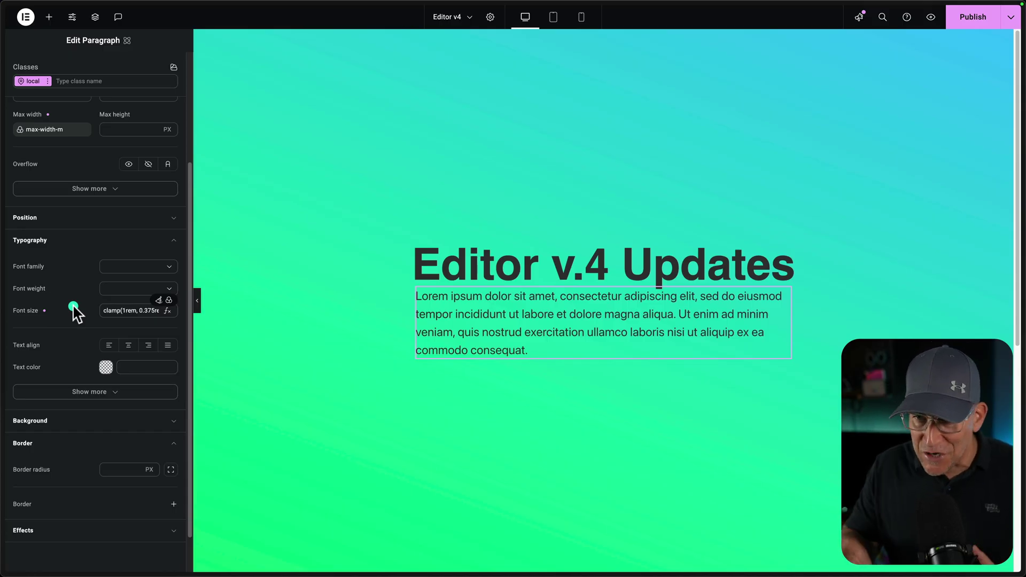
Step: Set the paragraph's font to Space Grotesk at 500 - Medium weight
scroll(74, 312, up, 3)
click(466, 327)
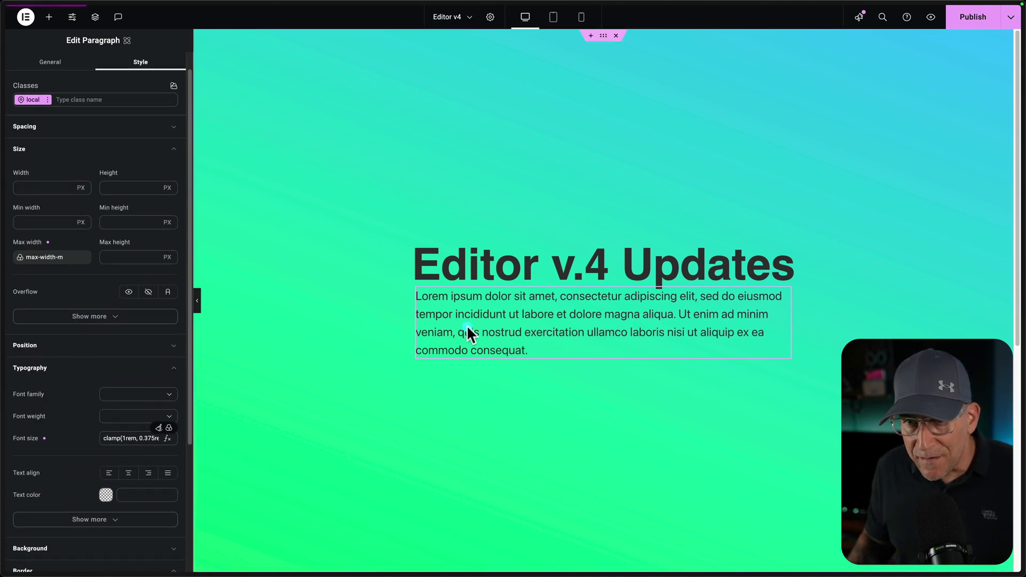
click(110, 395)
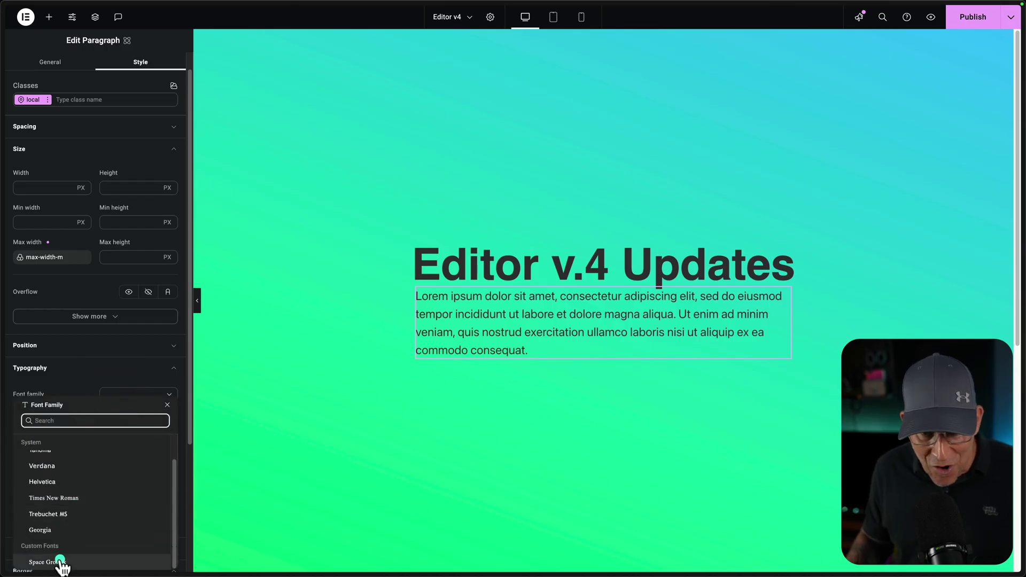
click(54, 561)
scroll(91, 401, down, 2)
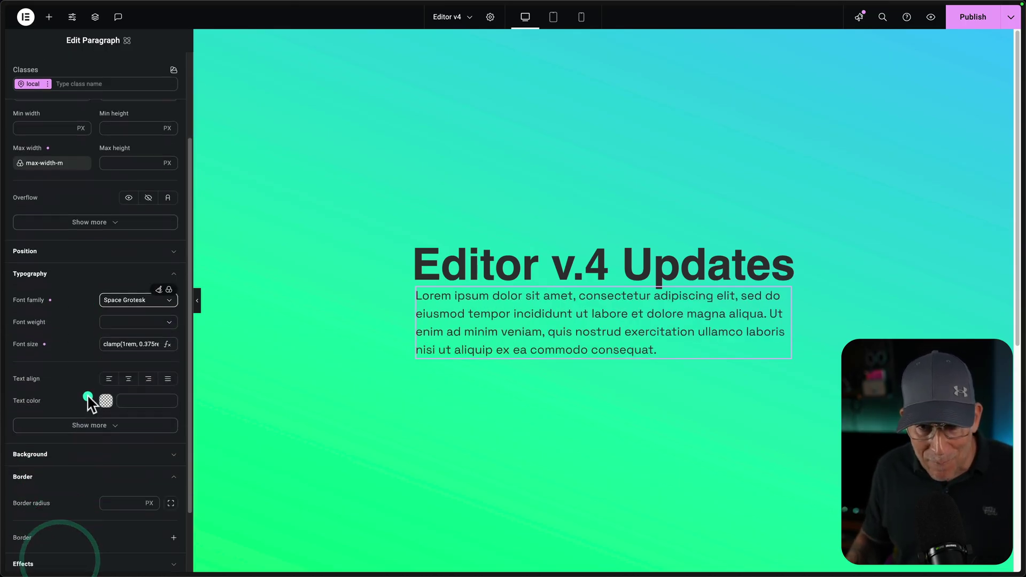
click(112, 316)
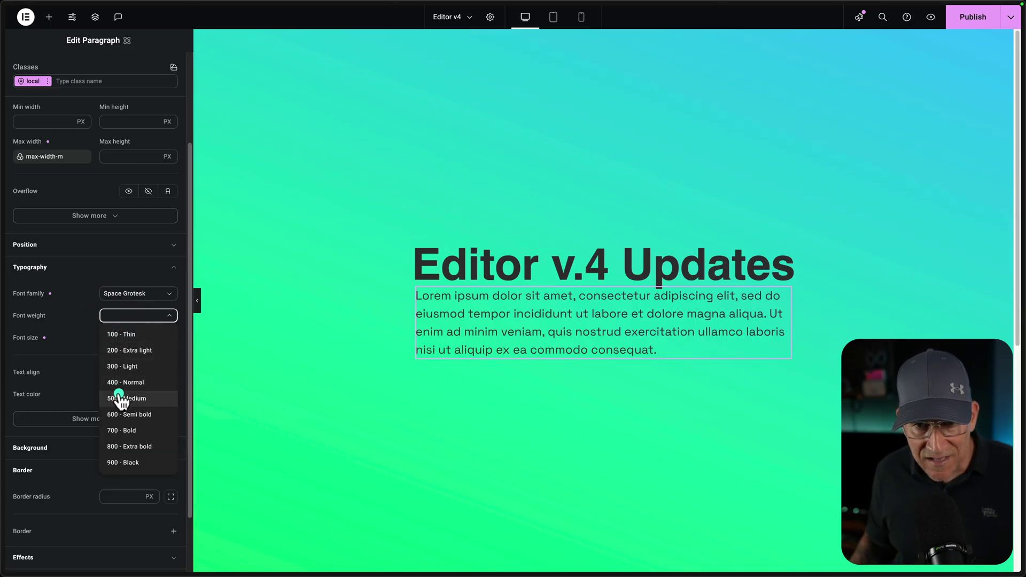
click(119, 398)
Step: Bind the paragraph's text colour to the dark-text variable
click(106, 395)
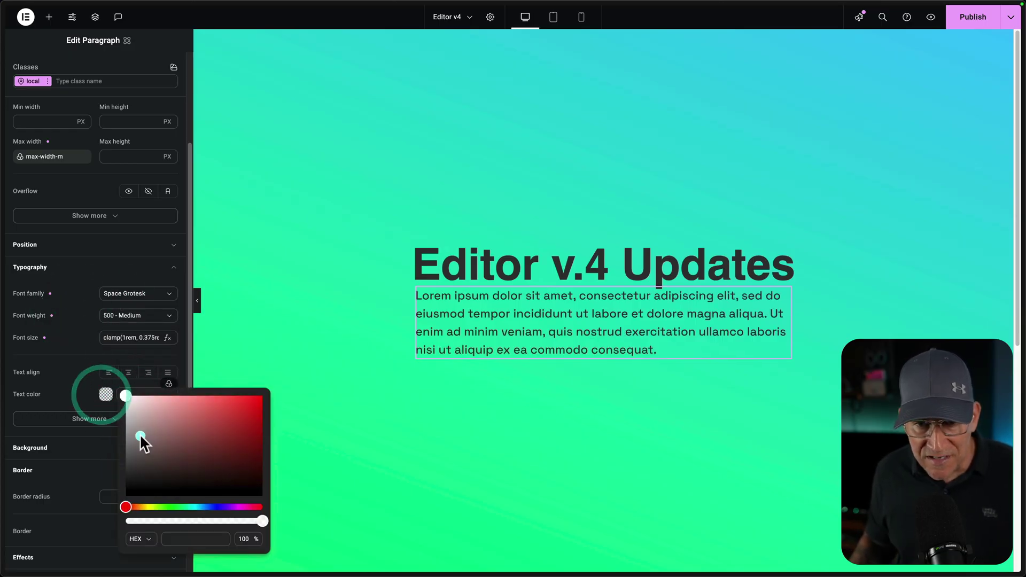
click(112, 502)
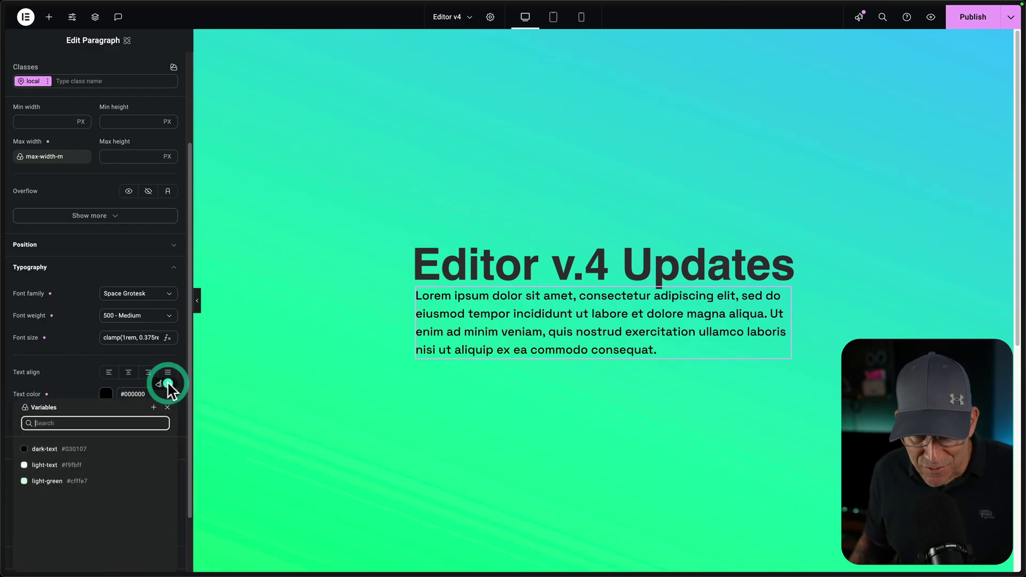
click(69, 448)
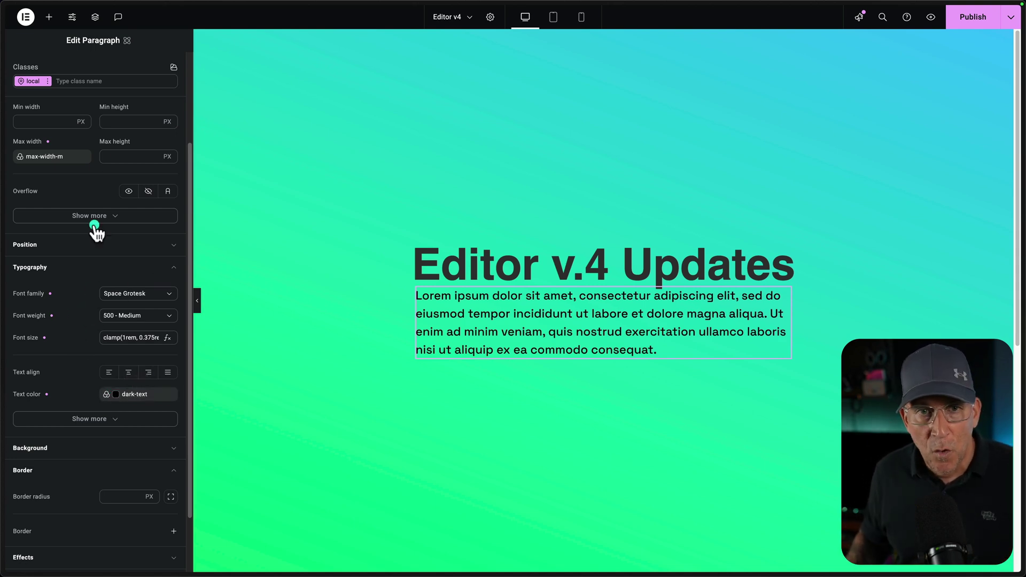
Step: Convert the paragraph's local class into a global class named text-l
click(48, 82)
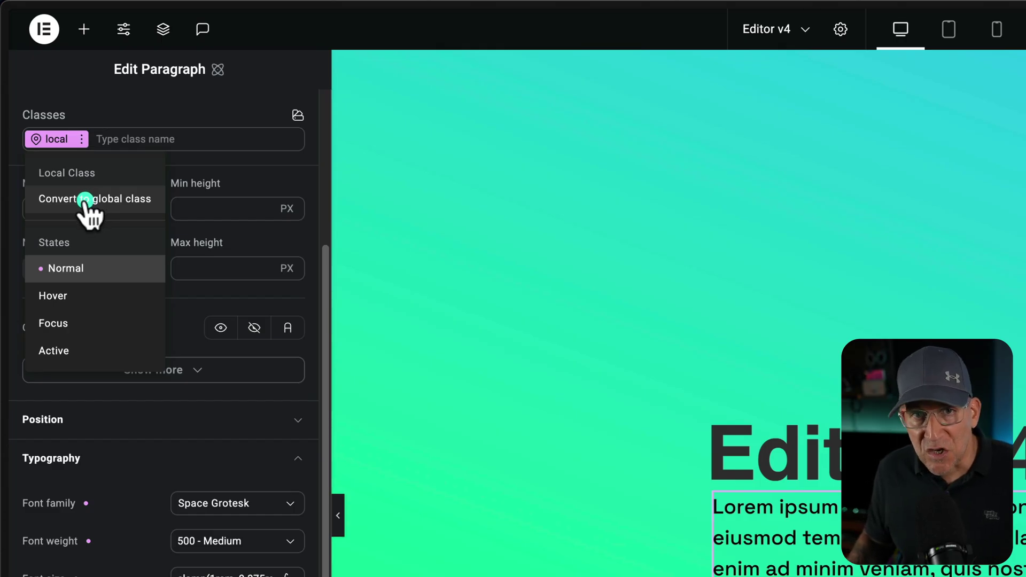
click(85, 199)
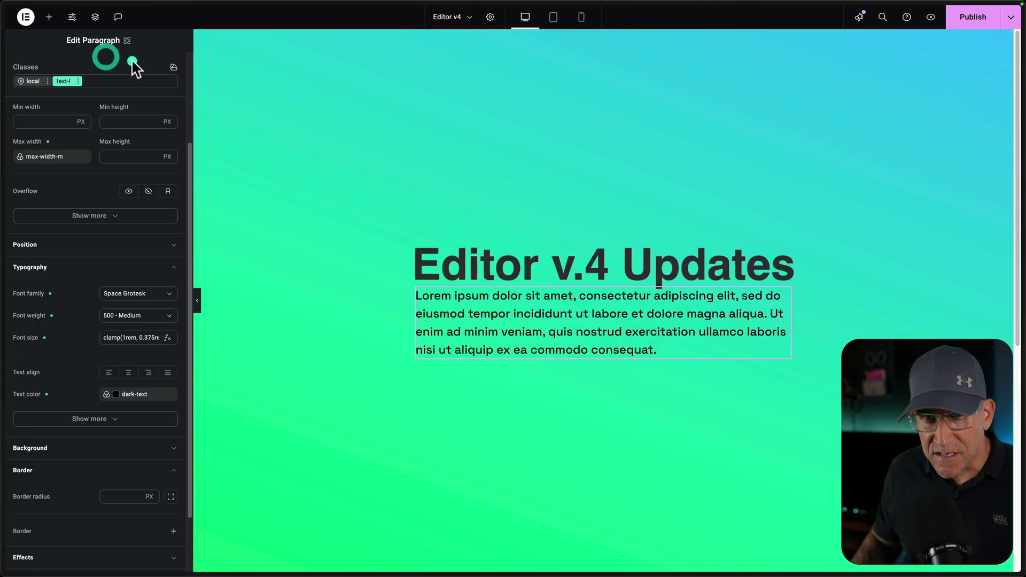
Step: Save the page, then browse the Class Manager with the Unused, Empty and On this page filters
click(173, 68)
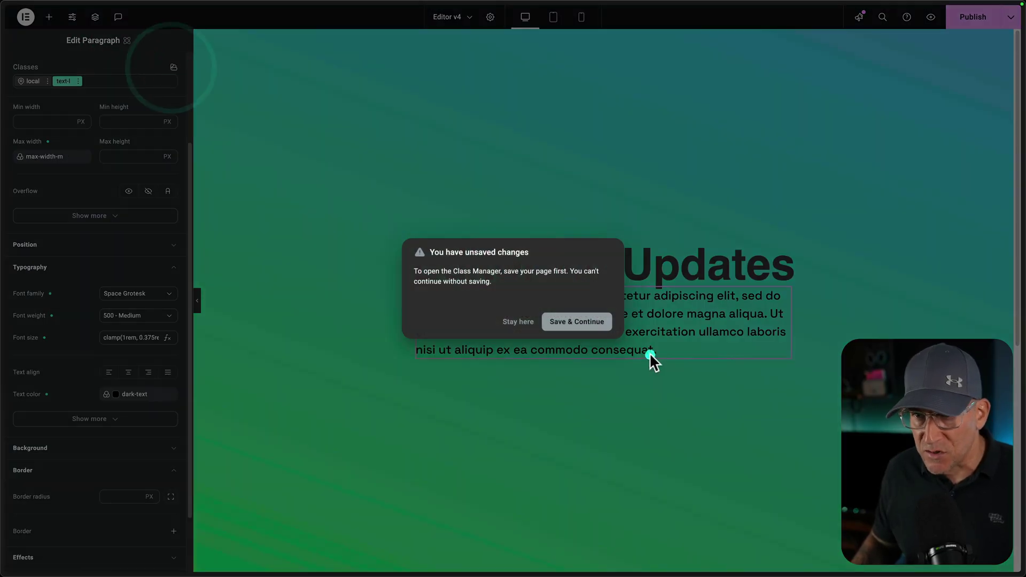
click(601, 327)
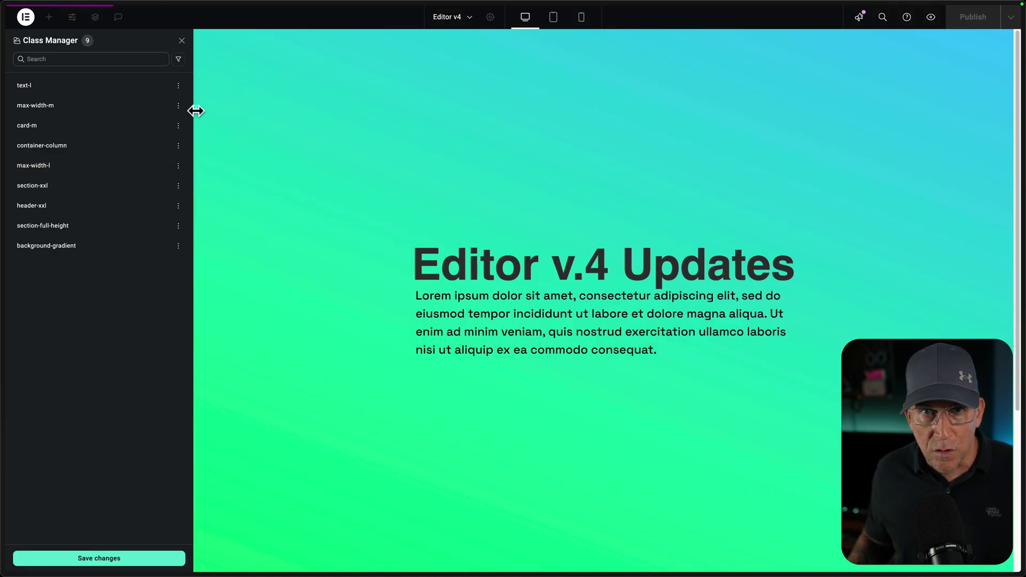
click(179, 59)
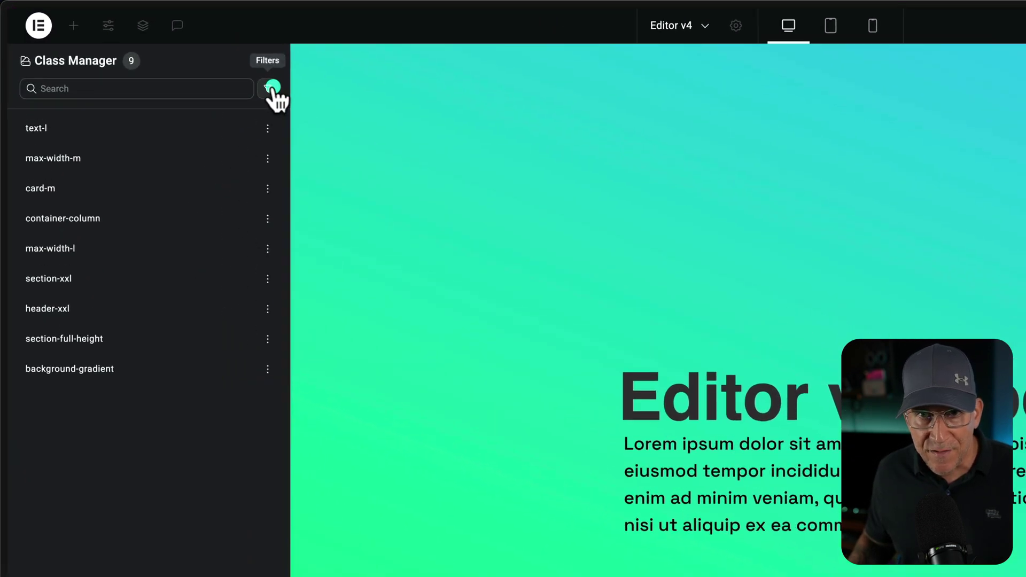
click(314, 124)
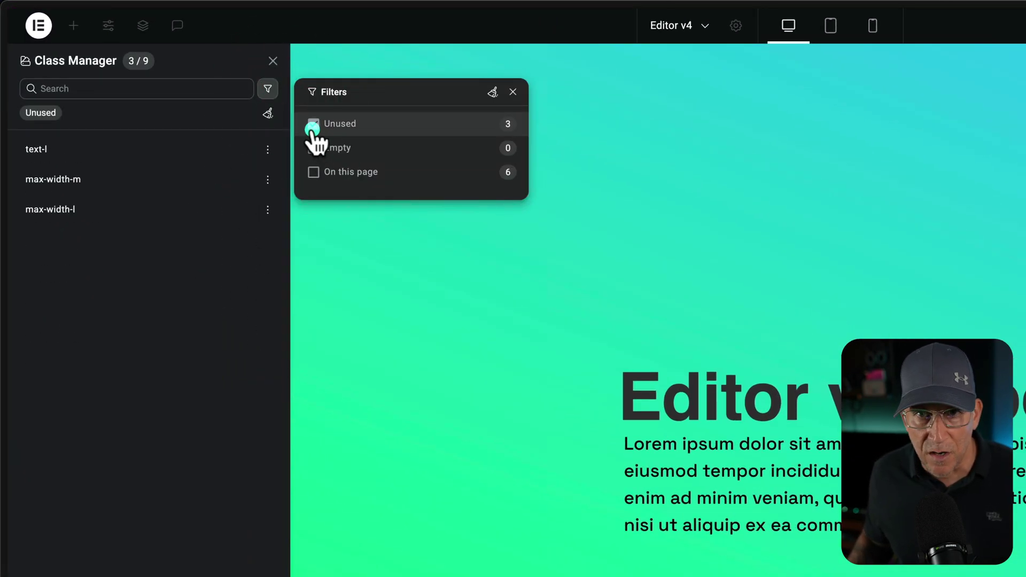
click(312, 127)
click(312, 149)
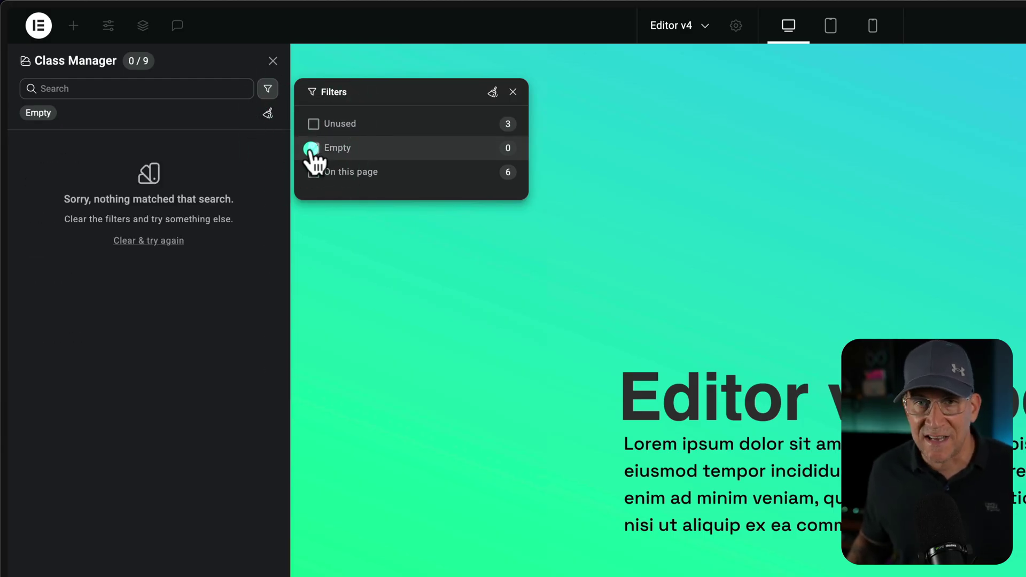
click(312, 148)
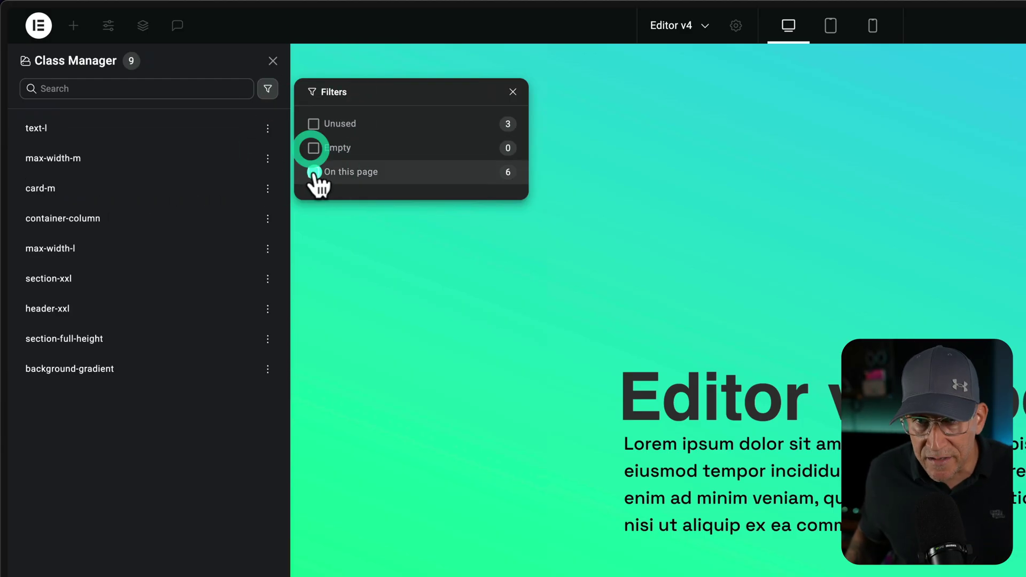
click(315, 173)
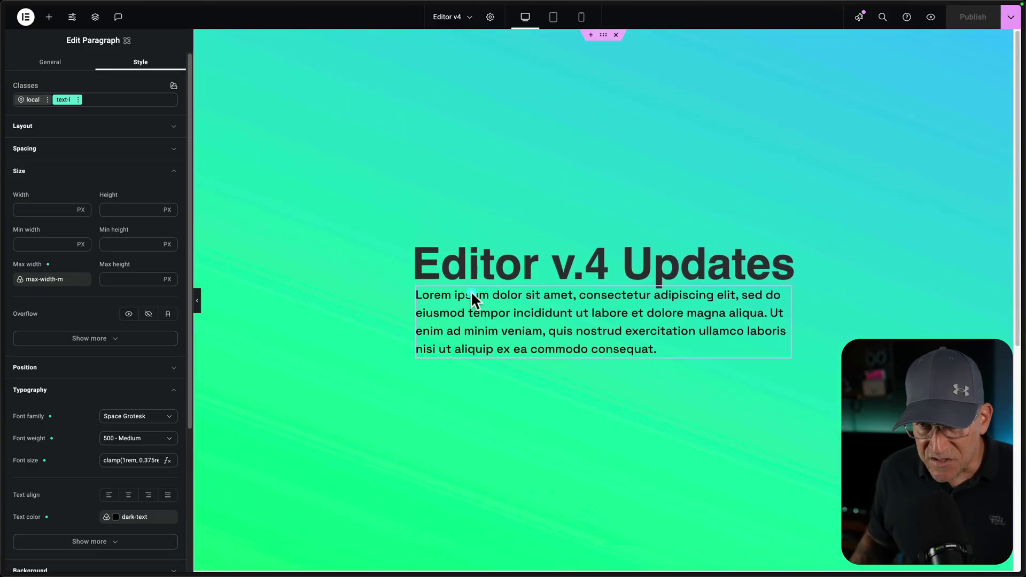
Step: Add an all-properties transition in the card's Effects section
scroll(49, 286, down, 3)
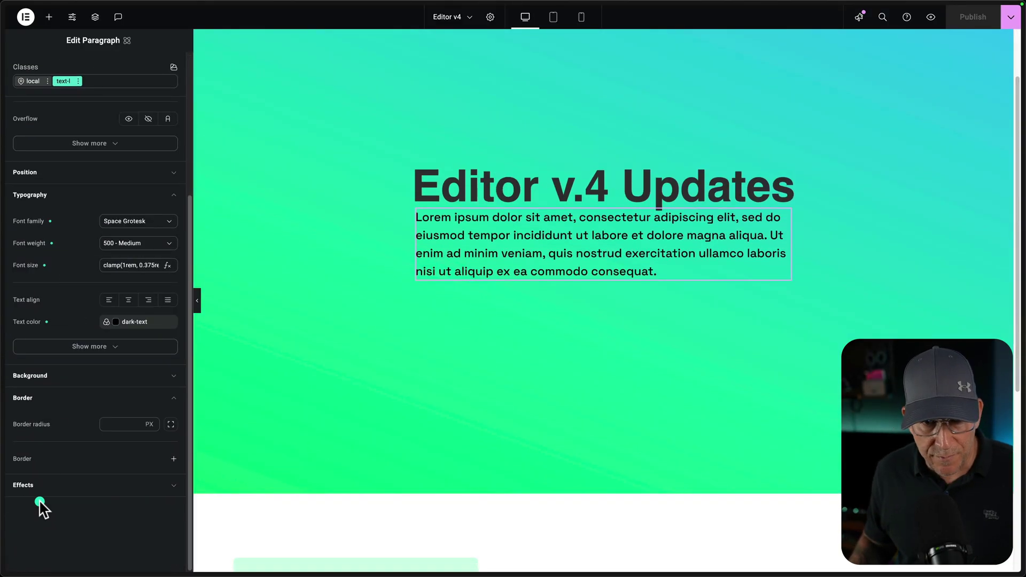
click(48, 487)
scroll(53, 488, down, 3)
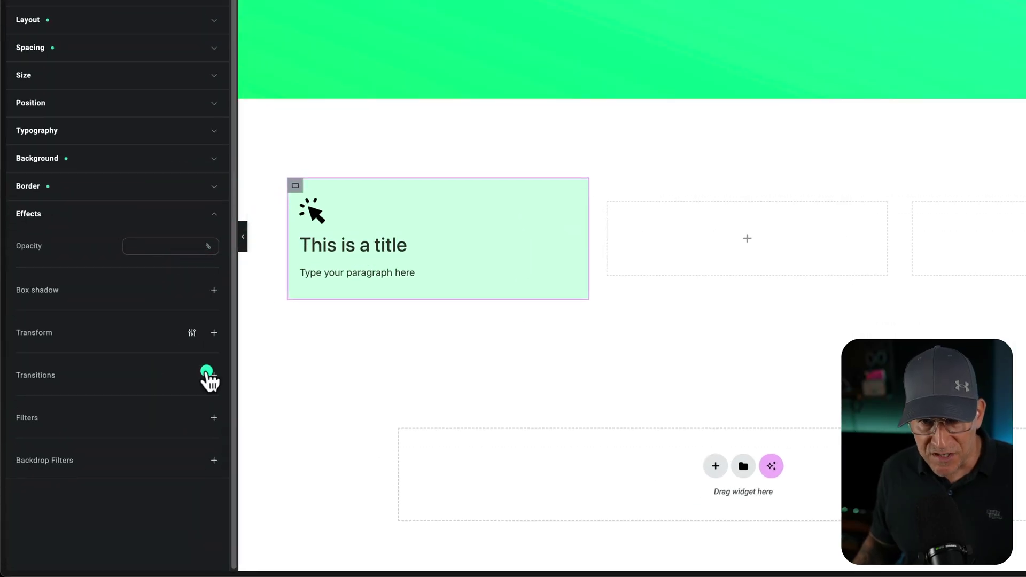
click(211, 374)
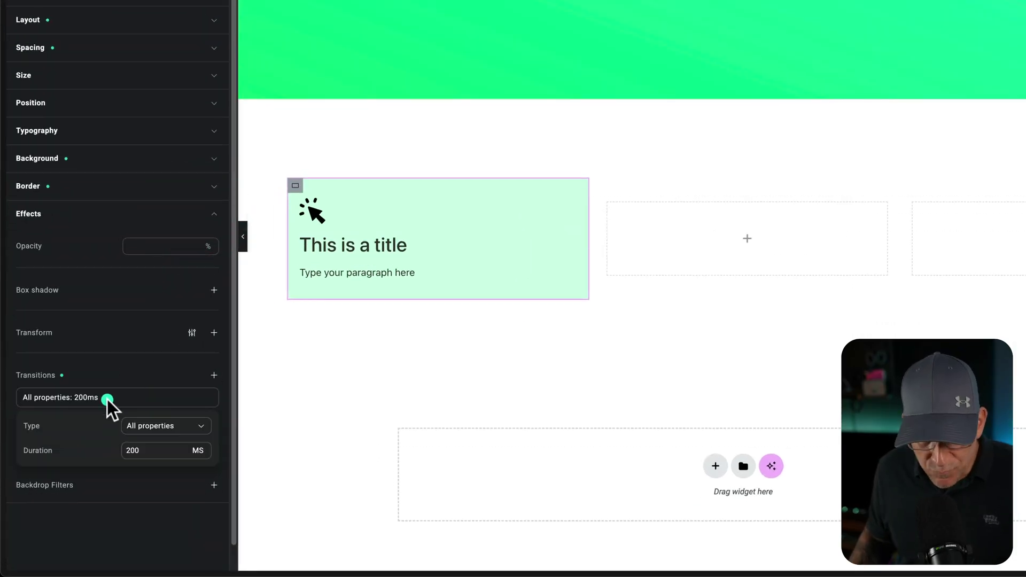
click(314, 360)
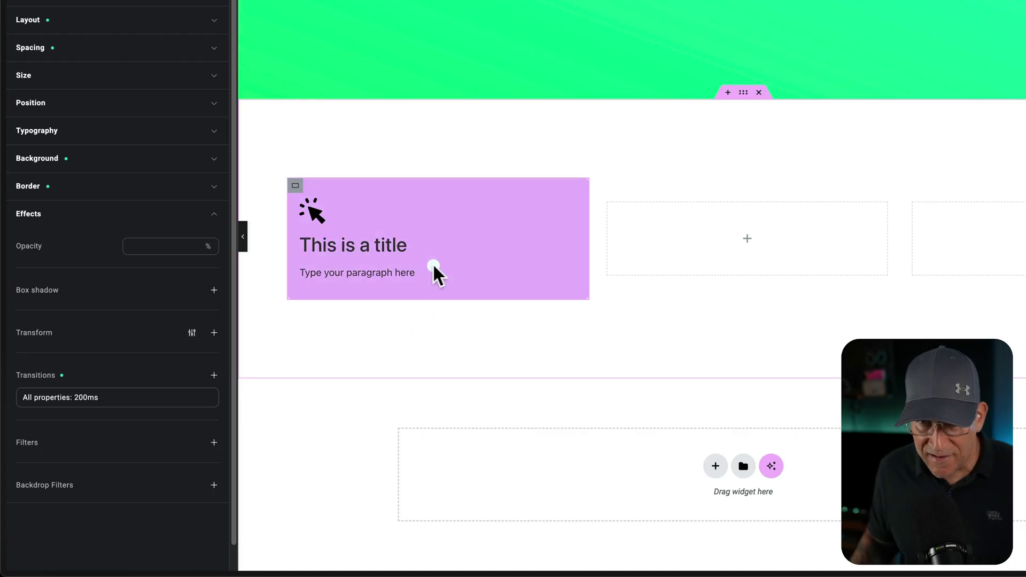
click(111, 398)
Step: Try editing the transition duration, keeping the unit in milliseconds
click(101, 441)
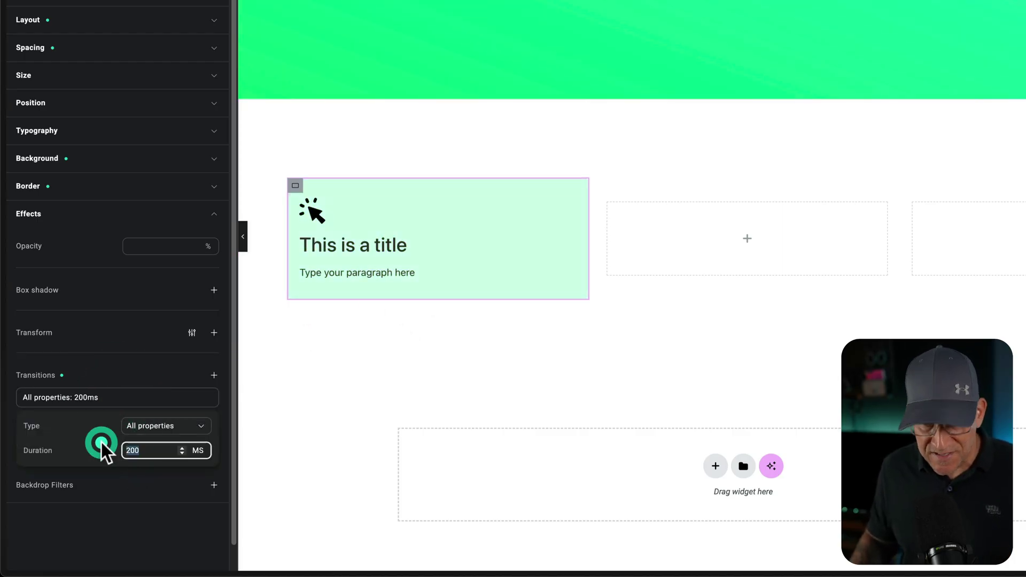
text(0)
click(126, 376)
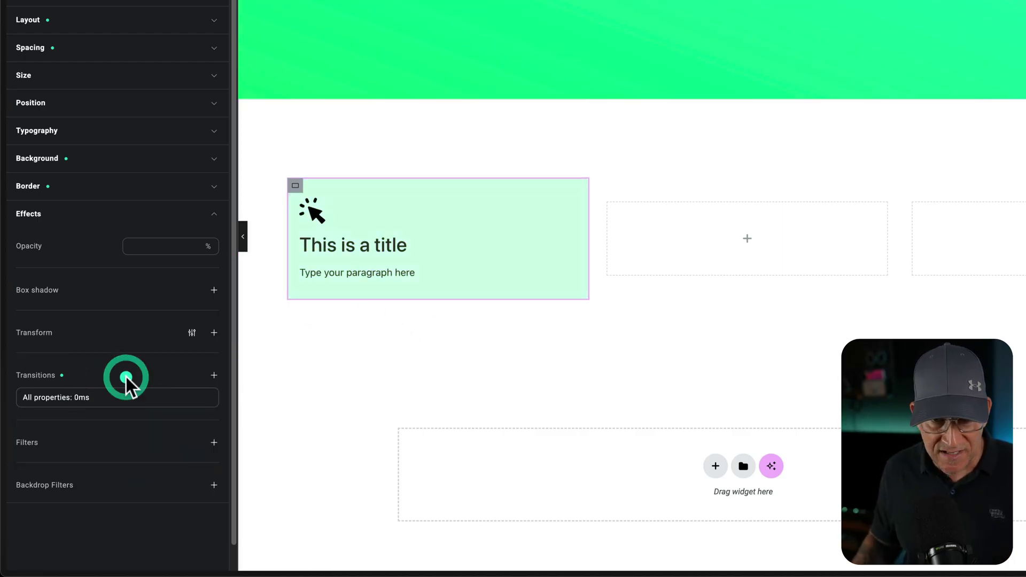
click(214, 374)
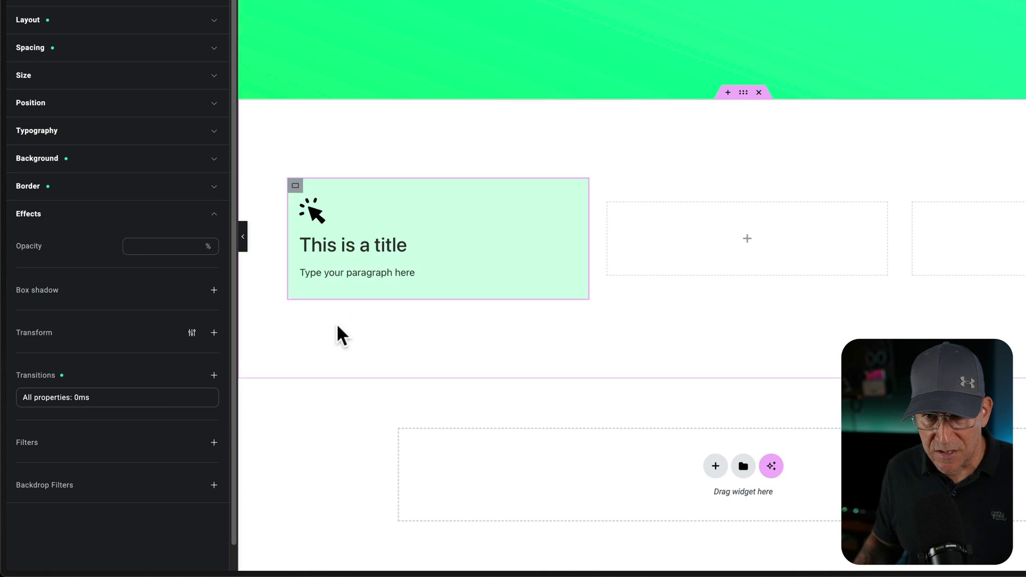
click(137, 381)
click(115, 391)
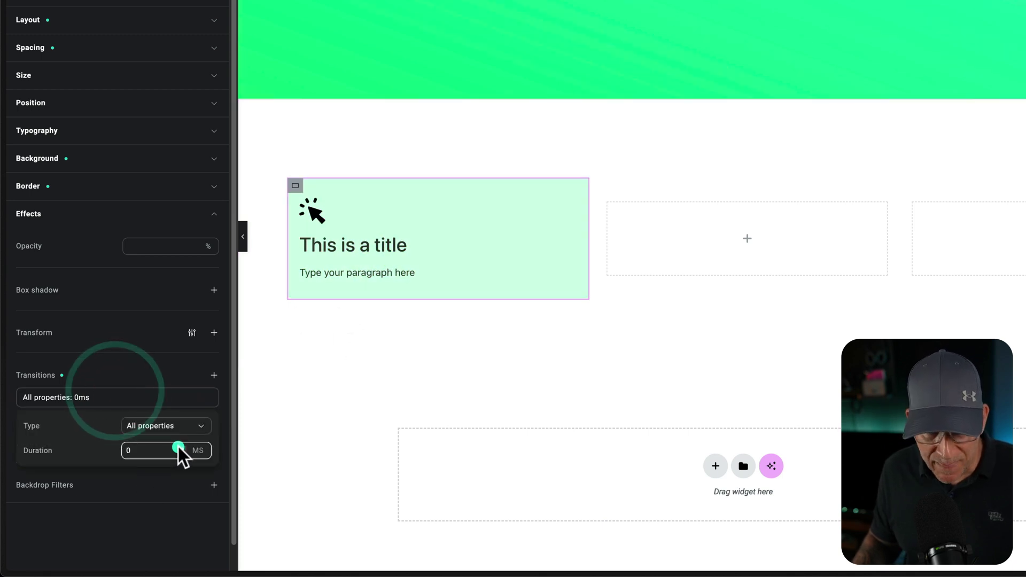
click(201, 475)
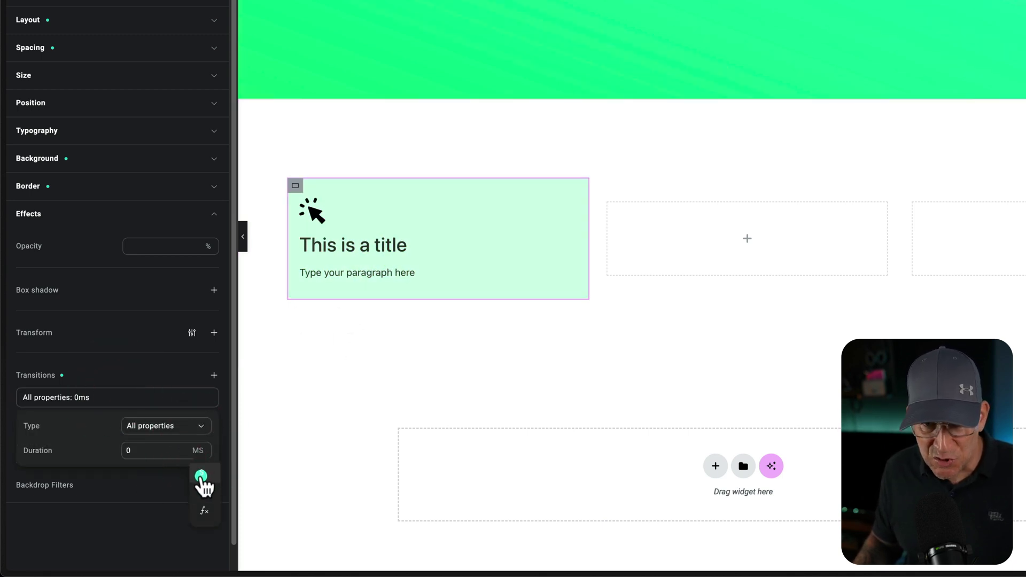
click(203, 495)
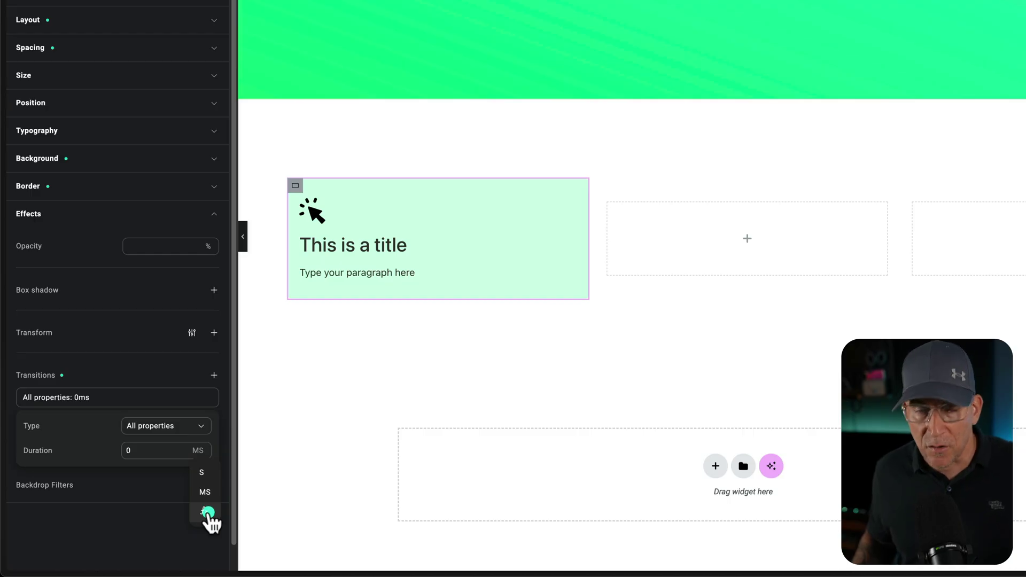
Step: Set the transition duration to 2 seconds and preview the card
click(134, 457)
click(126, 447)
text(0)
click(197, 453)
click(202, 472)
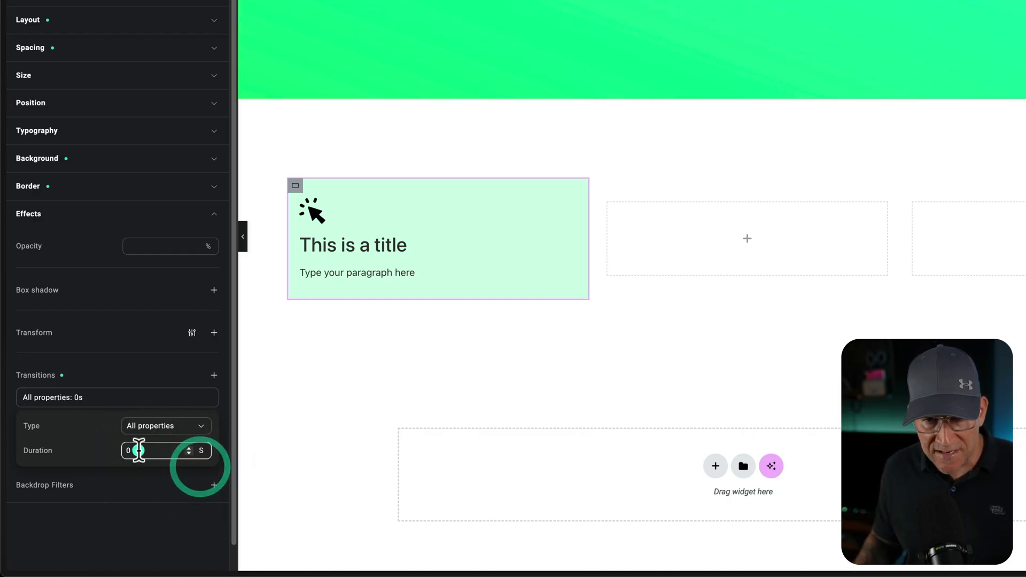
click(92, 446)
text(2)
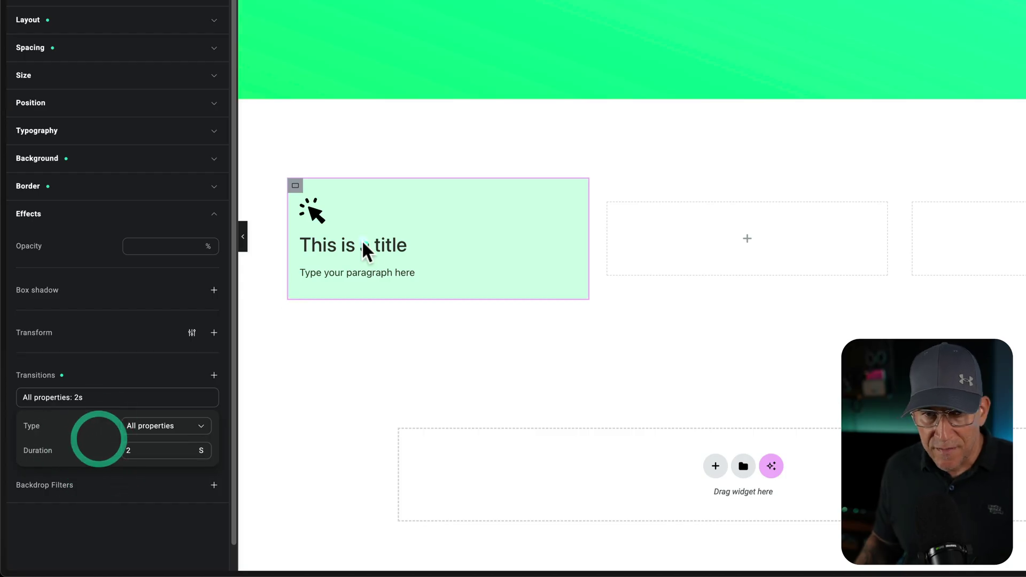
click(396, 297)
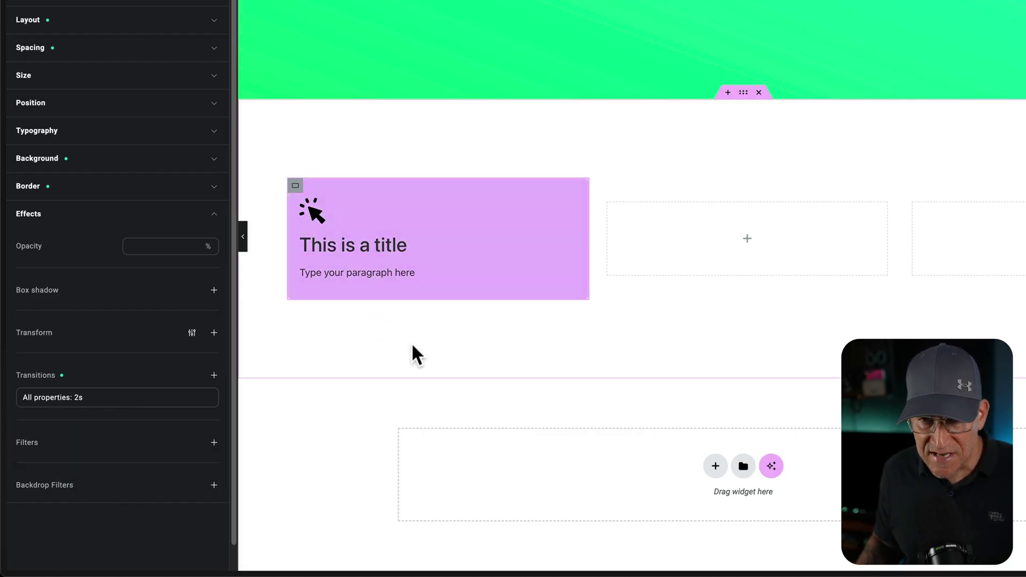
Step: Change the transition duration from 2s to 200ms
click(128, 403)
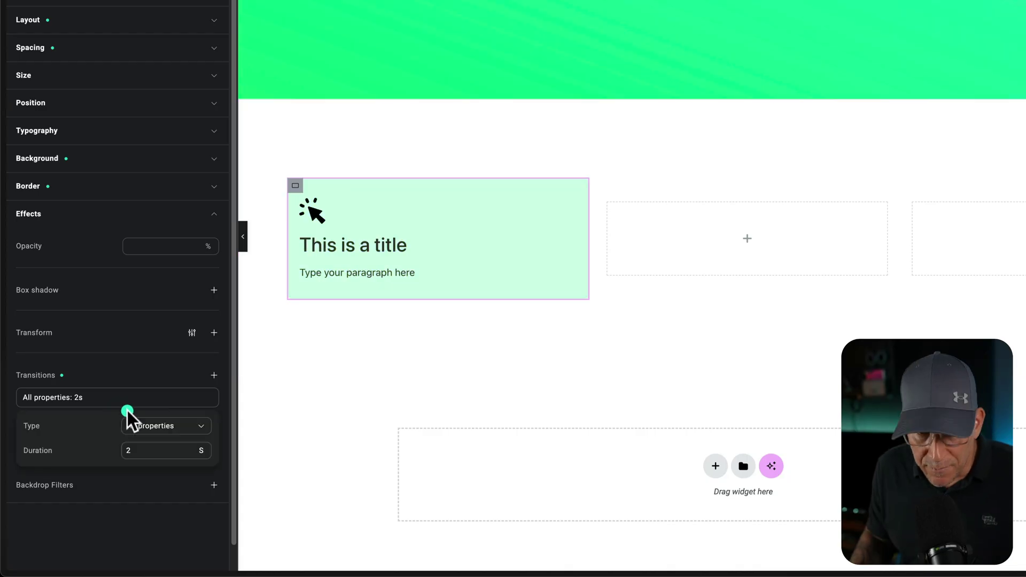
click(148, 454)
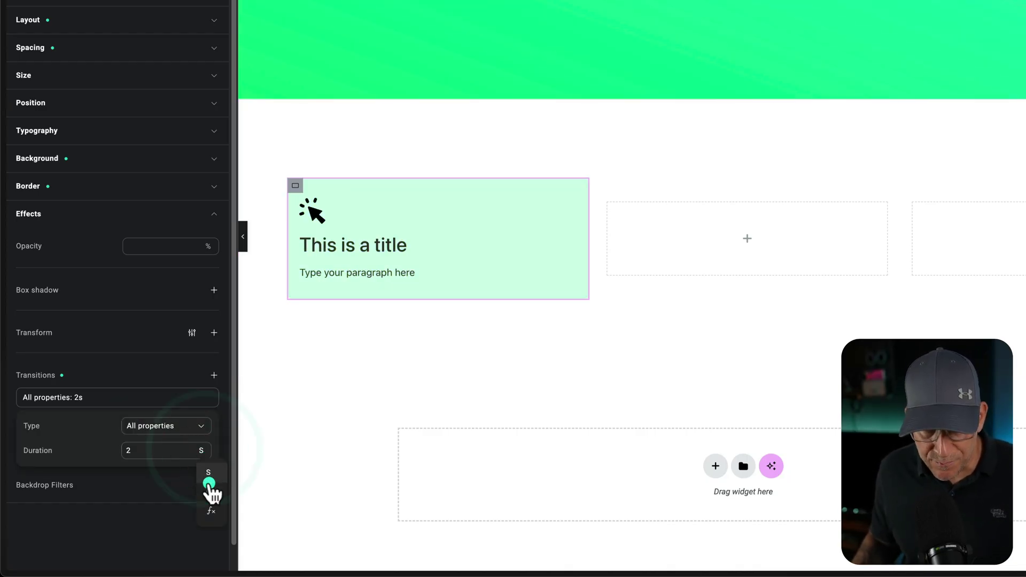
click(210, 491)
drag(138, 451, 109, 435)
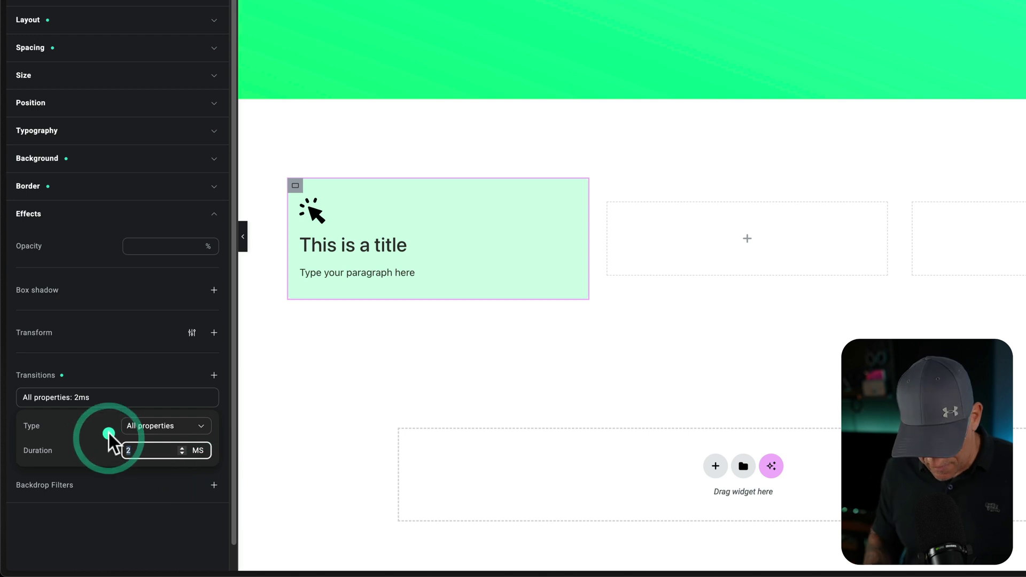
text(200)
click(139, 360)
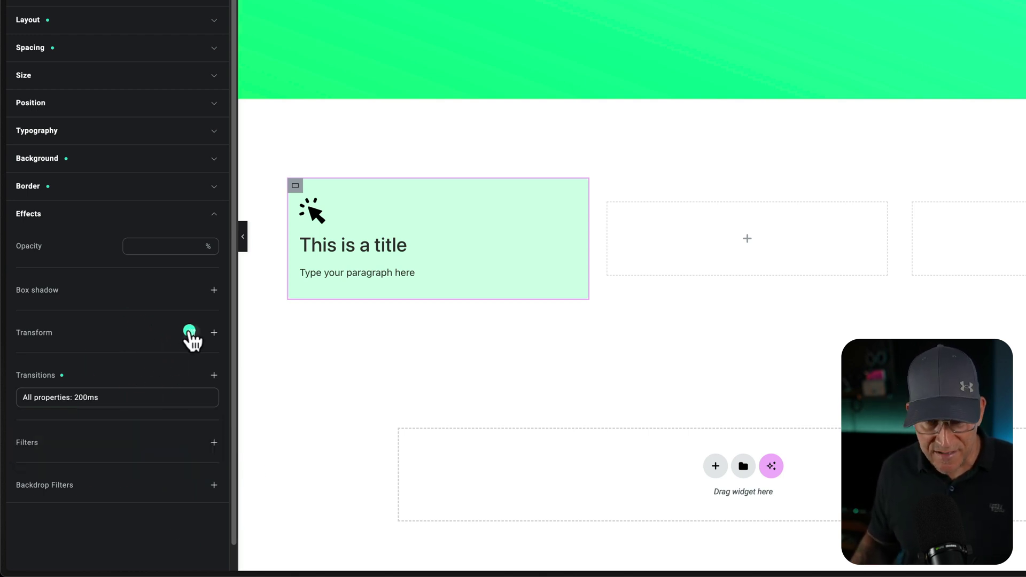
click(192, 333)
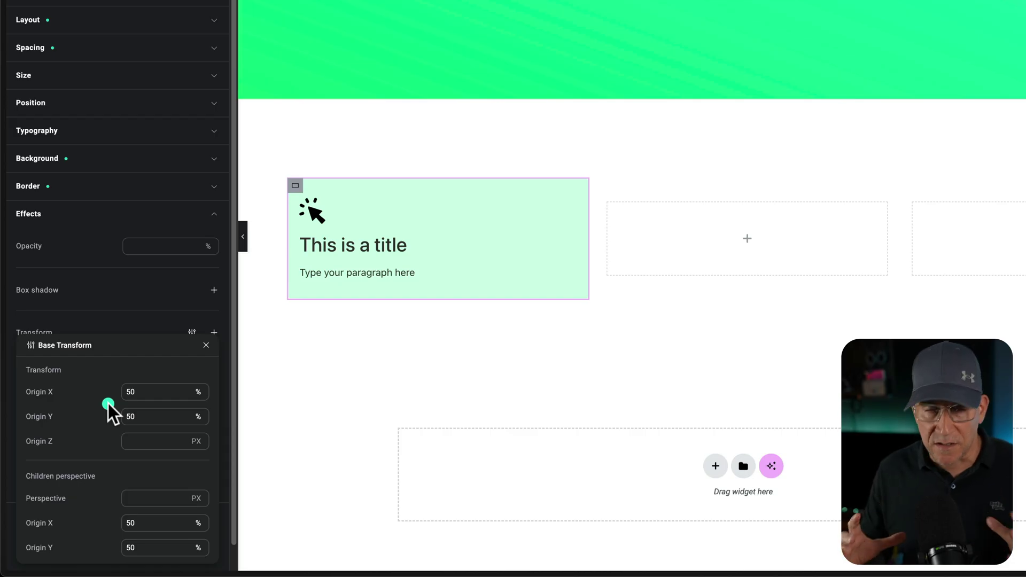
click(209, 333)
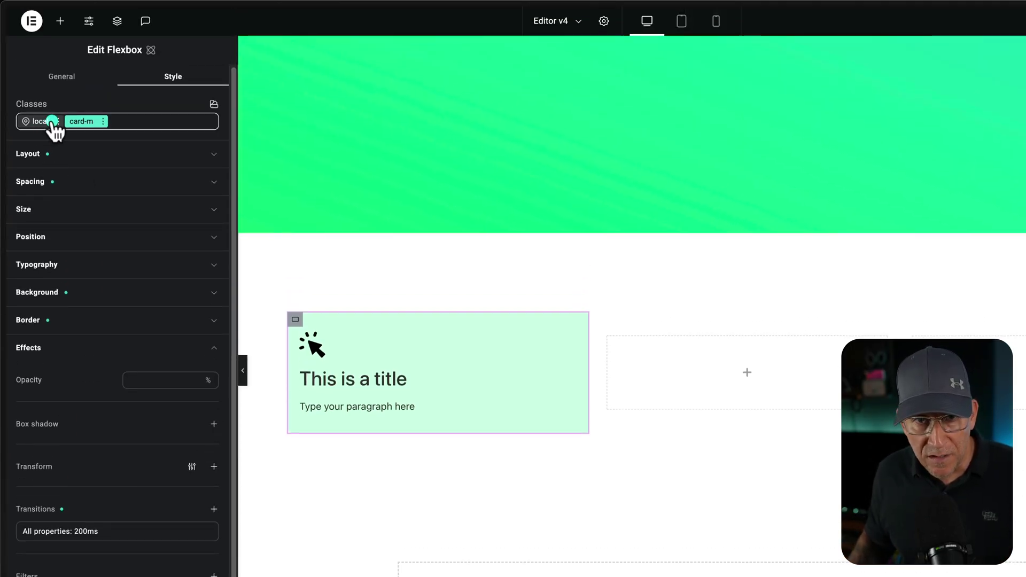
Step: Switch the card's class styling to the Hover state
click(58, 121)
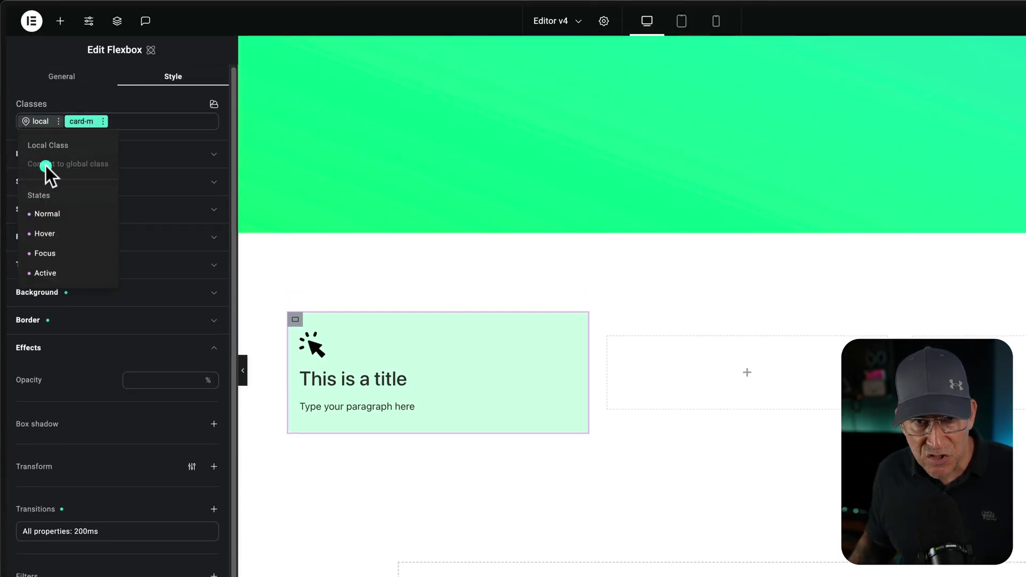
click(38, 234)
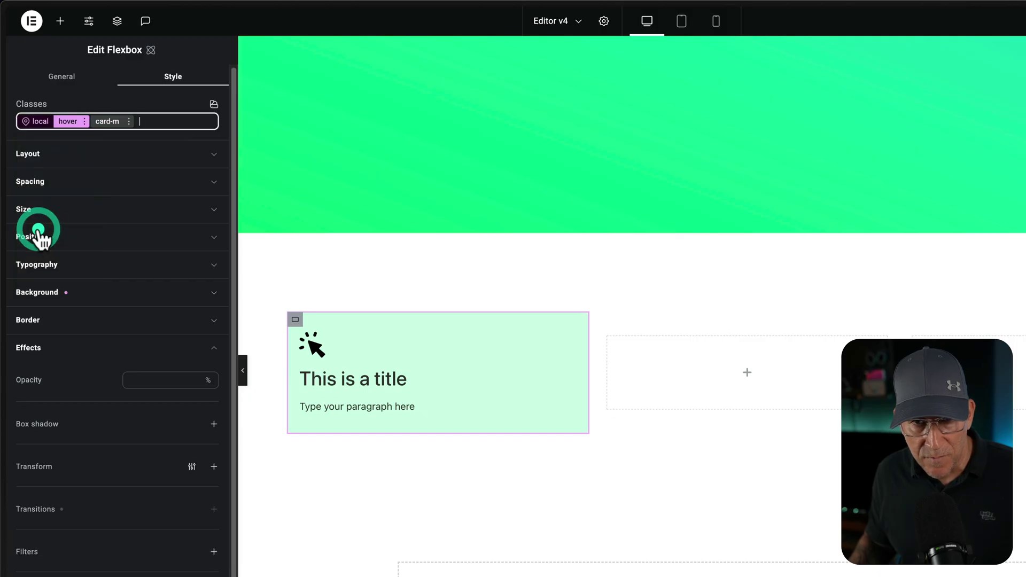
click(66, 122)
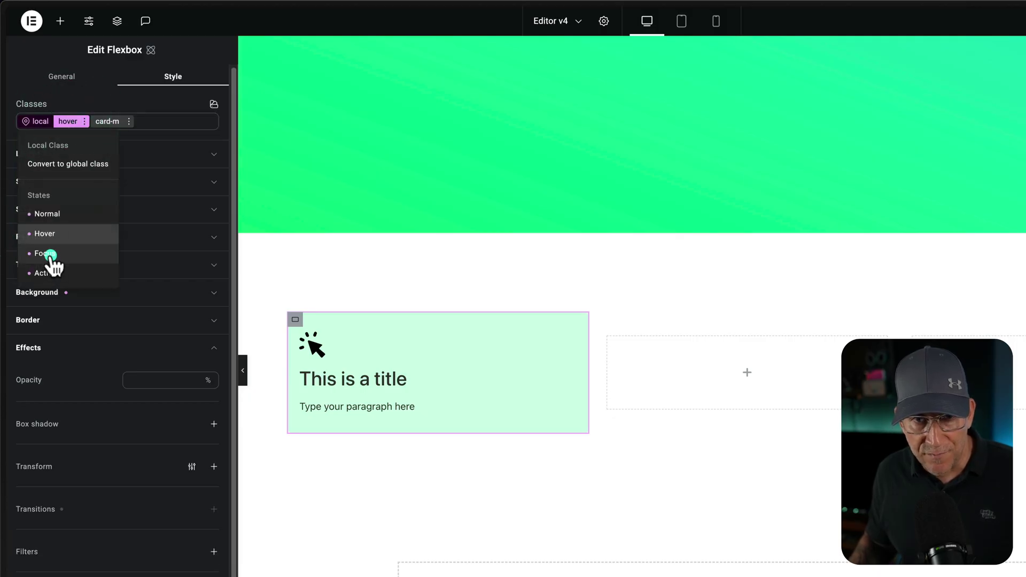
click(51, 237)
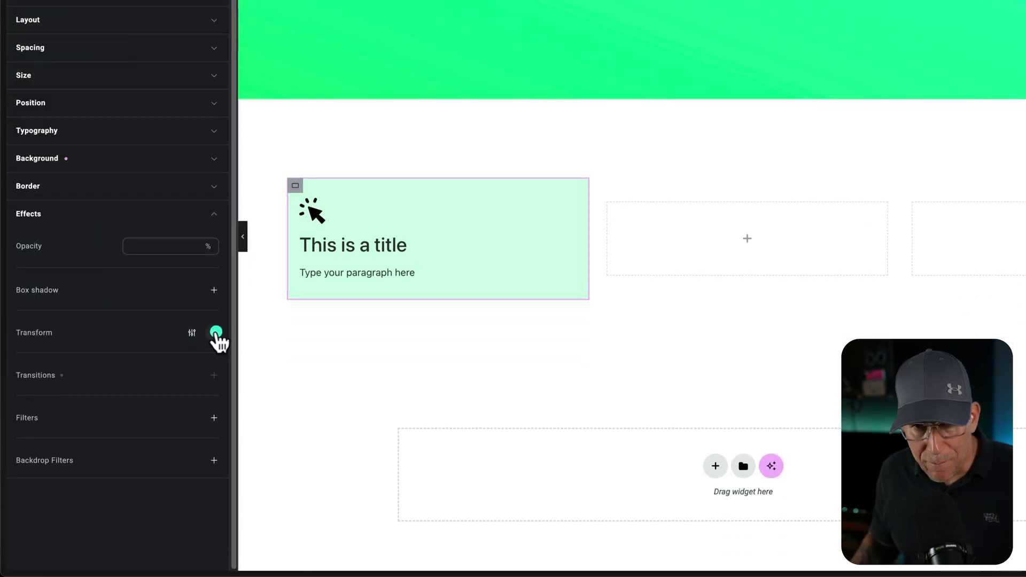
Step: Add a hover transform rotating the card -3deg around the Z axis
click(217, 334)
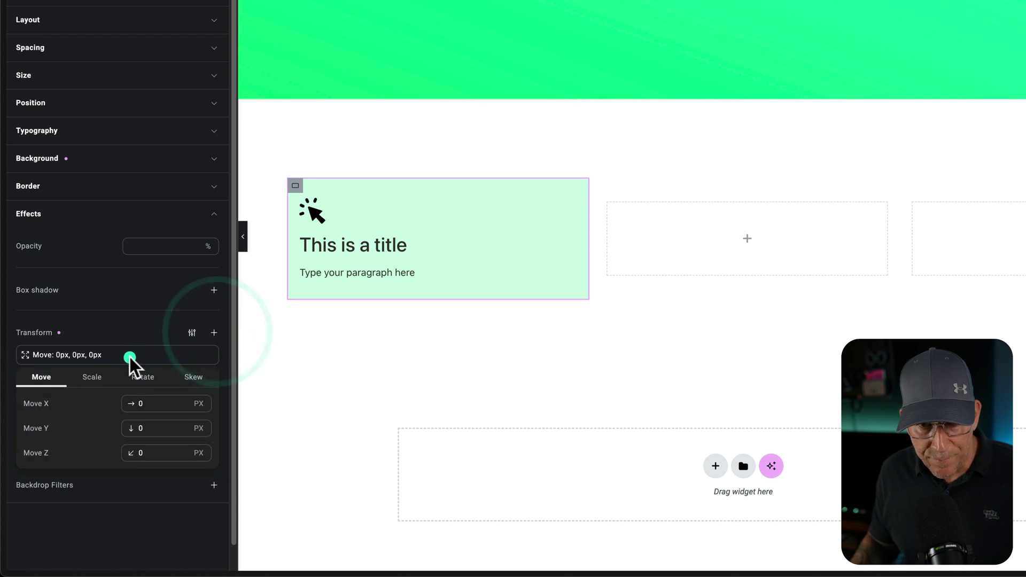
click(140, 373)
click(166, 453)
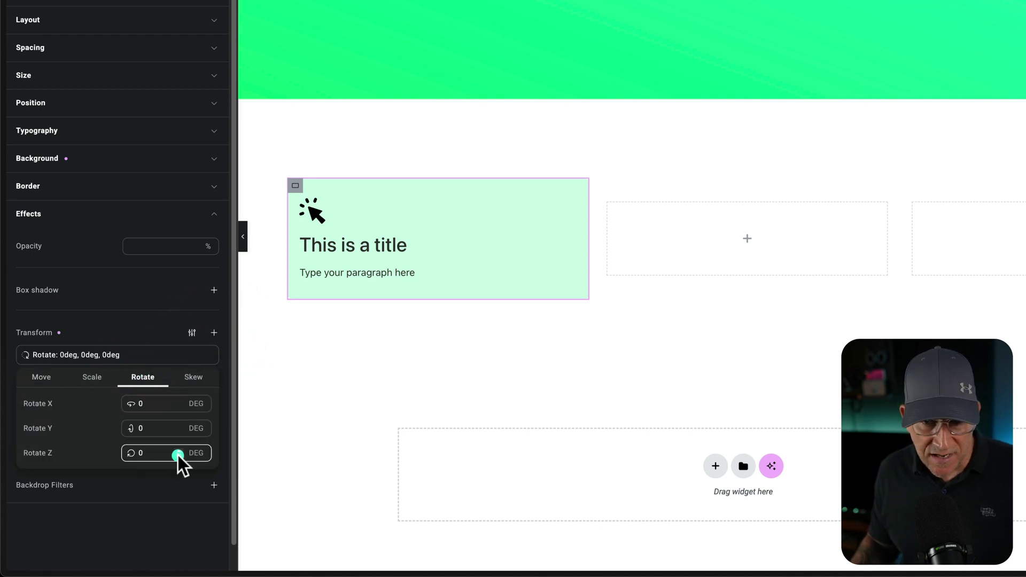
text(-1)
key(BackSpace)
text(3)
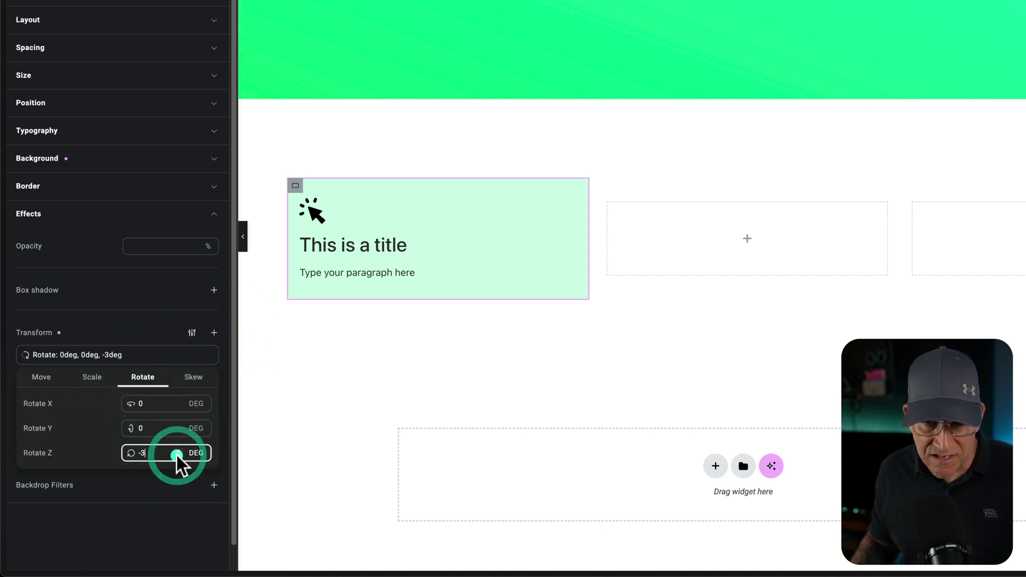
click(289, 381)
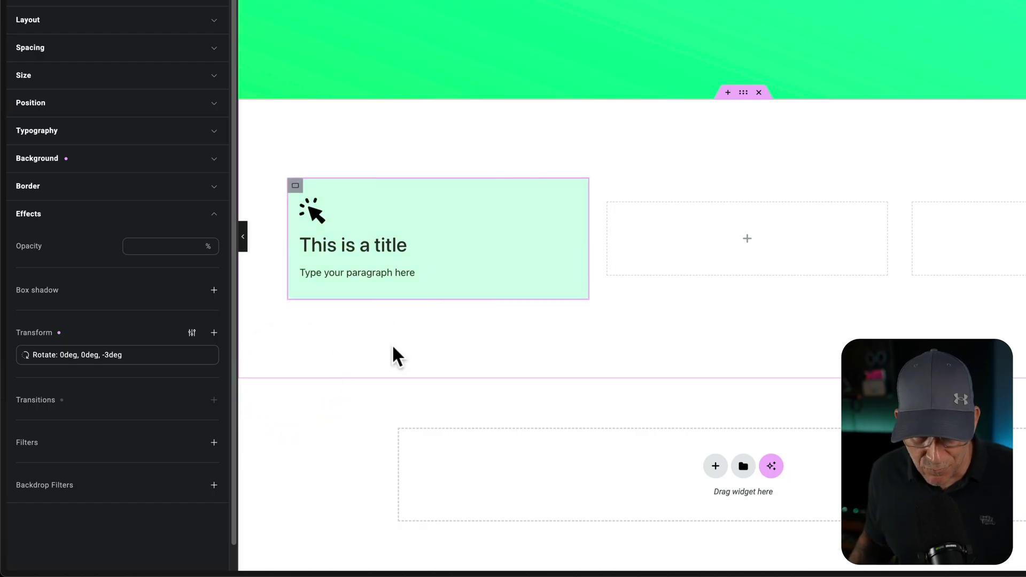
Step: Add a second hover transform skewing the card -3deg on both X and Y
click(103, 158)
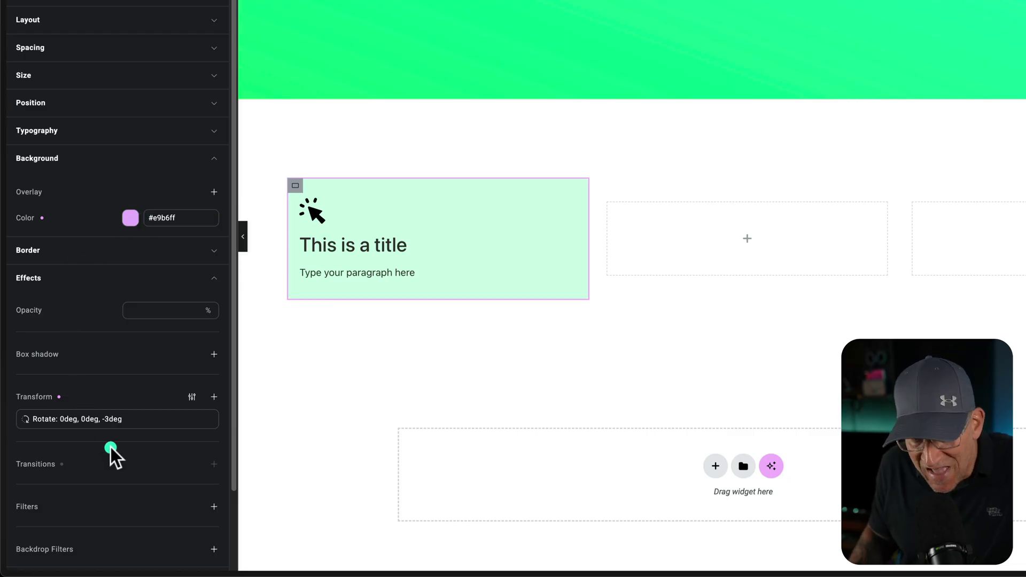
click(135, 402)
click(214, 396)
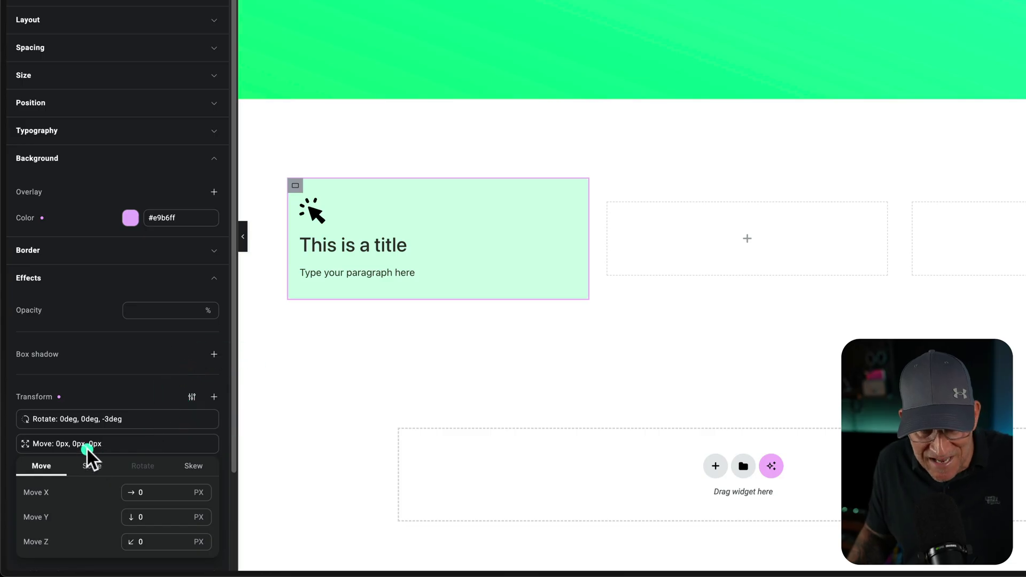
click(193, 465)
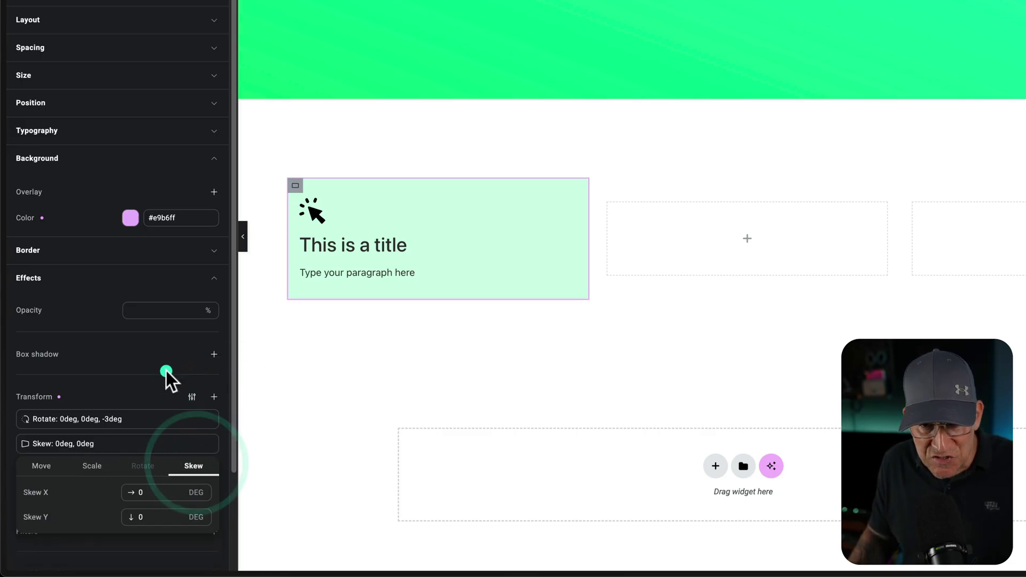
click(179, 494)
text(-3)
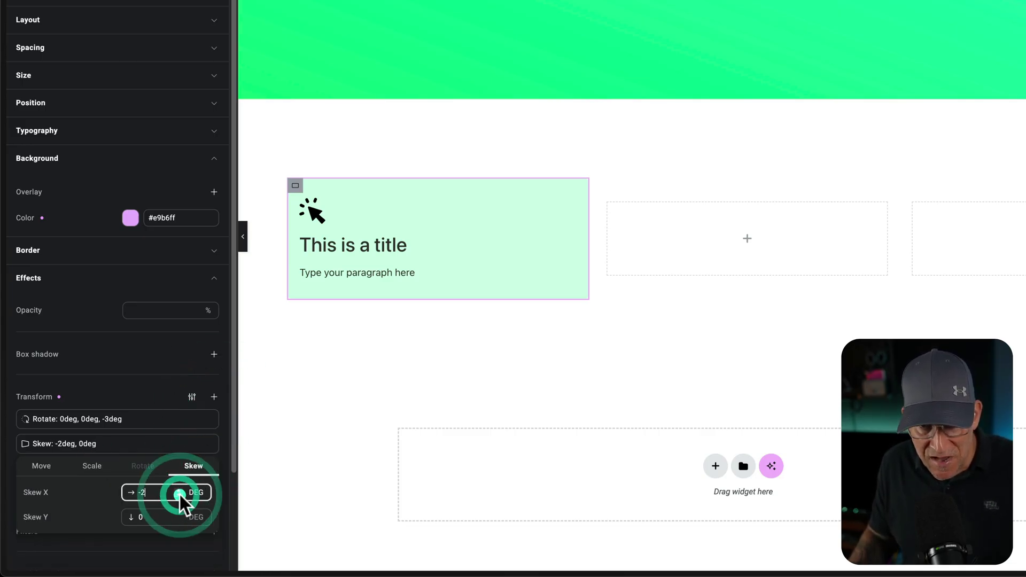
click(179, 518)
text(-1)
key(BackSpace)
text(3)
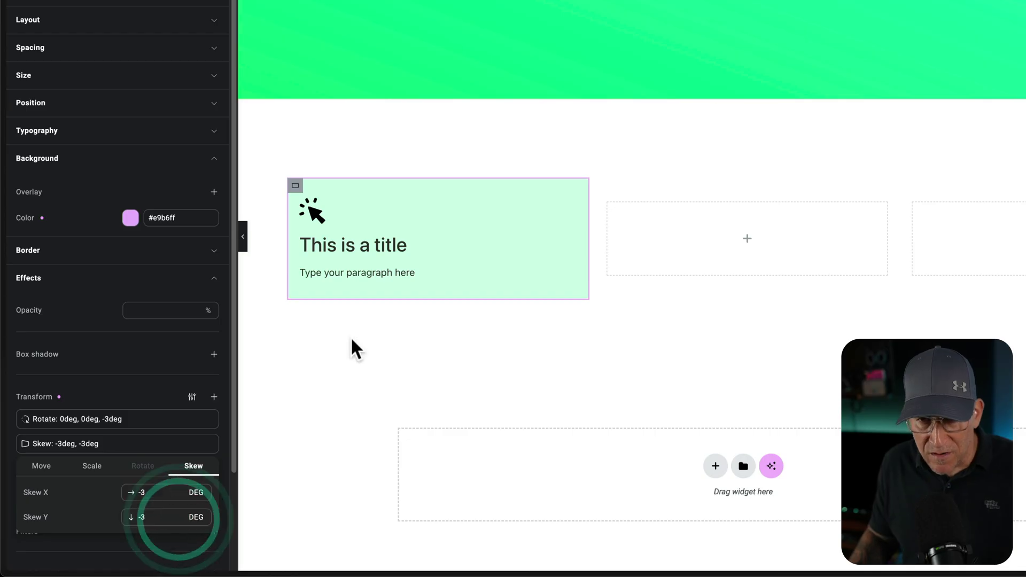
click(348, 338)
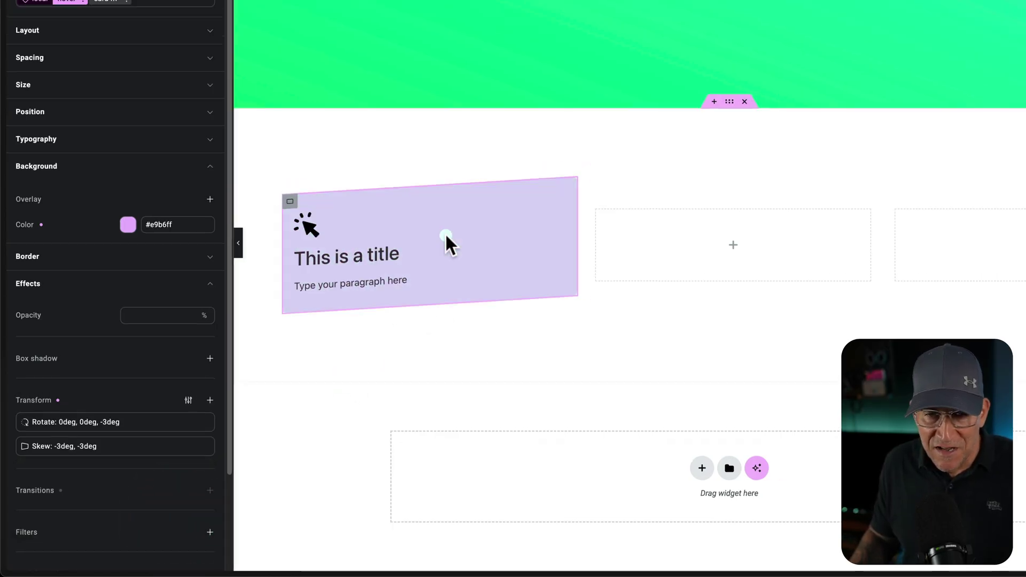